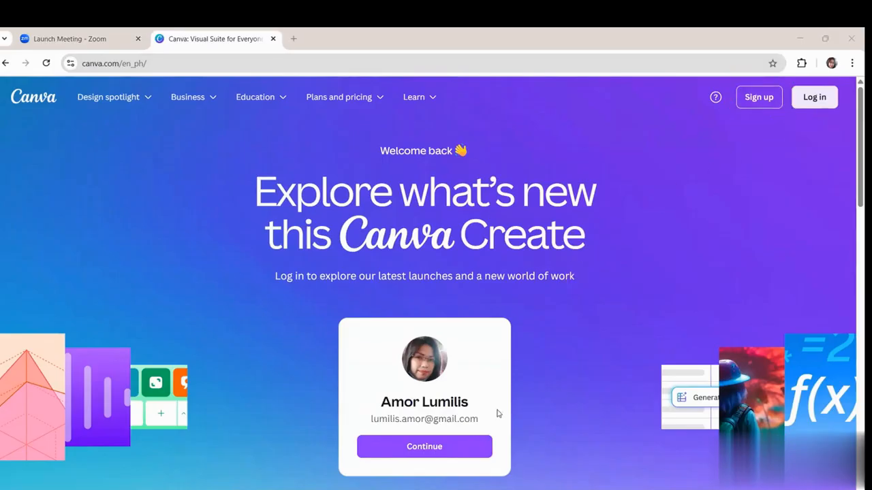
# Step: Log in to Canva by continuing with the remembered account
pyautogui.click(815, 97)
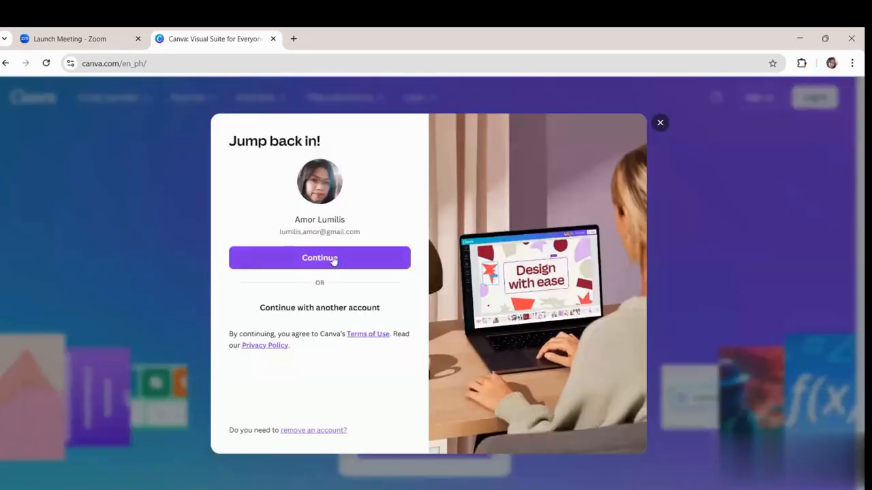
pyautogui.click(331, 258)
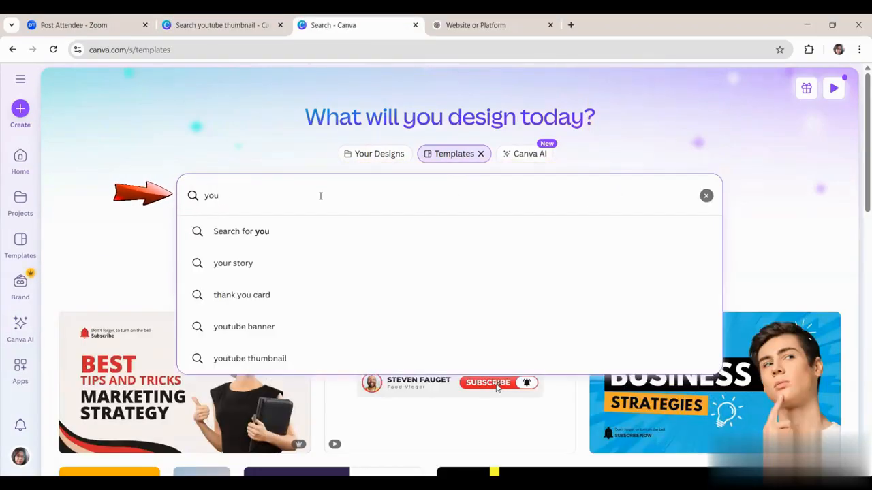
# Step: Search the templates for "youtube thumbnail"
pyautogui.write('tube nai')
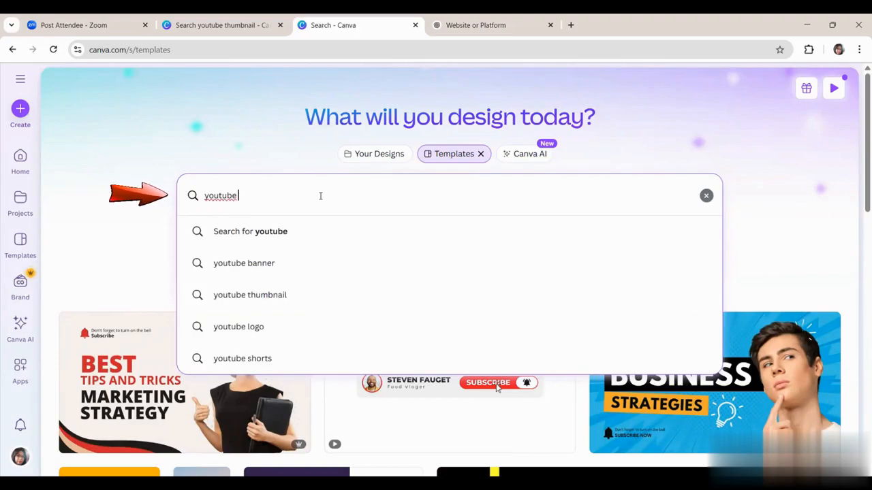
pyautogui.press('BackSpace')
pyautogui.press('BackSpace')
pyautogui.press('BackSpace')
pyautogui.write('thumbnail')
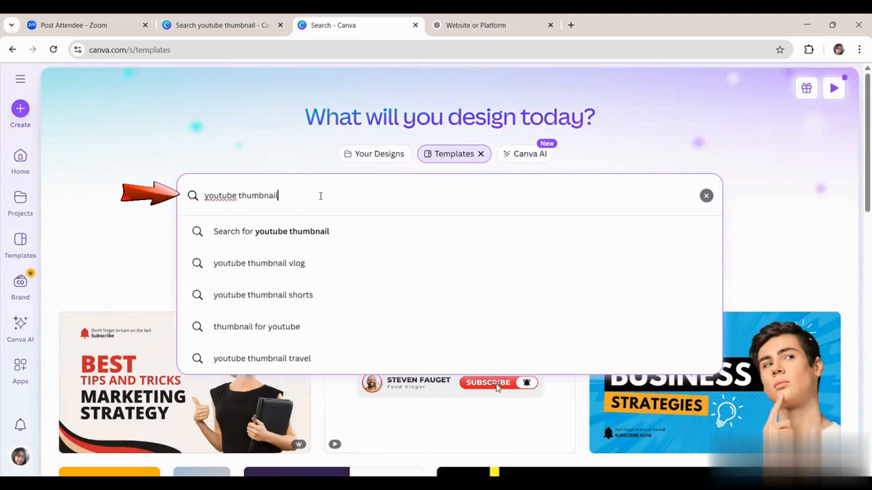
pyautogui.press('Return')
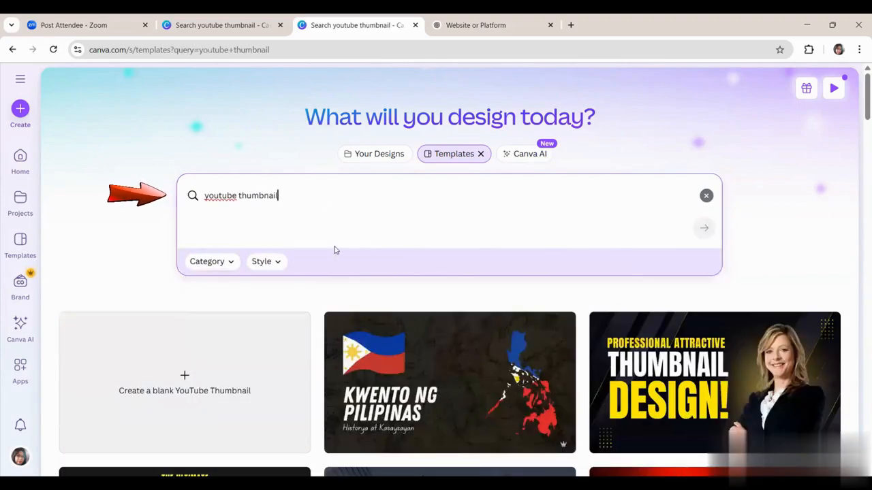
# Step: Browse the YouTube thumbnail templates in the search results for a suitable design
pyautogui.scroll(-2, 486, 296)
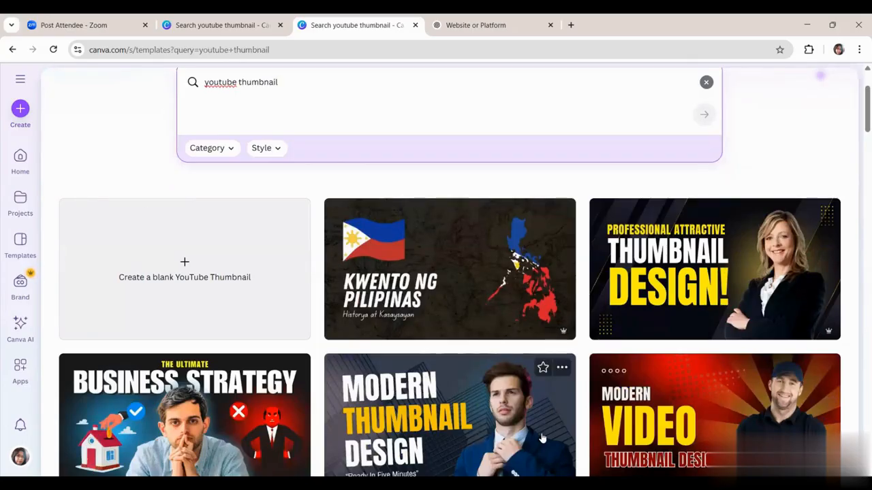
pyautogui.scroll(-1, 512, 450)
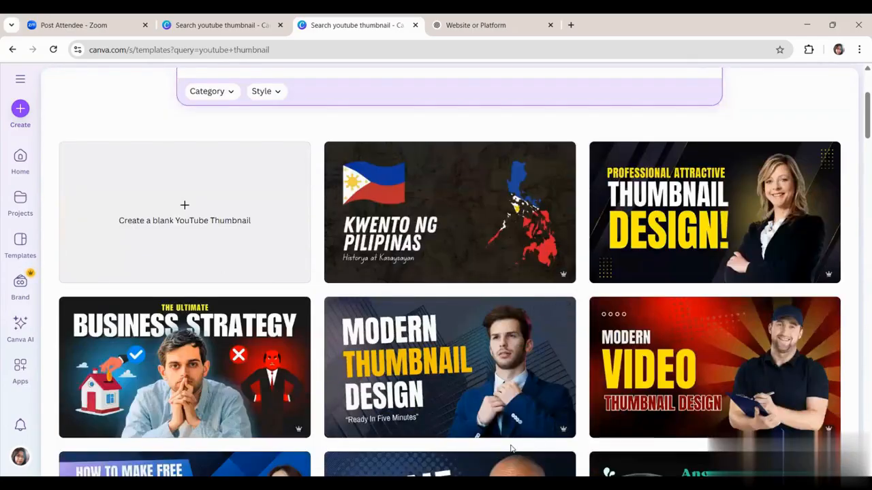
pyautogui.scroll(-2, 511, 449)
pyautogui.scroll(-2, 341, 421)
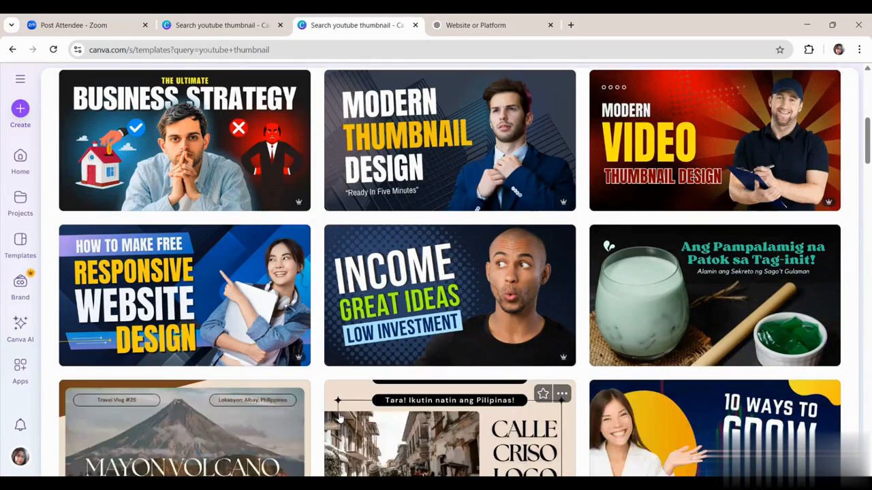
pyautogui.scroll(-2, 336, 422)
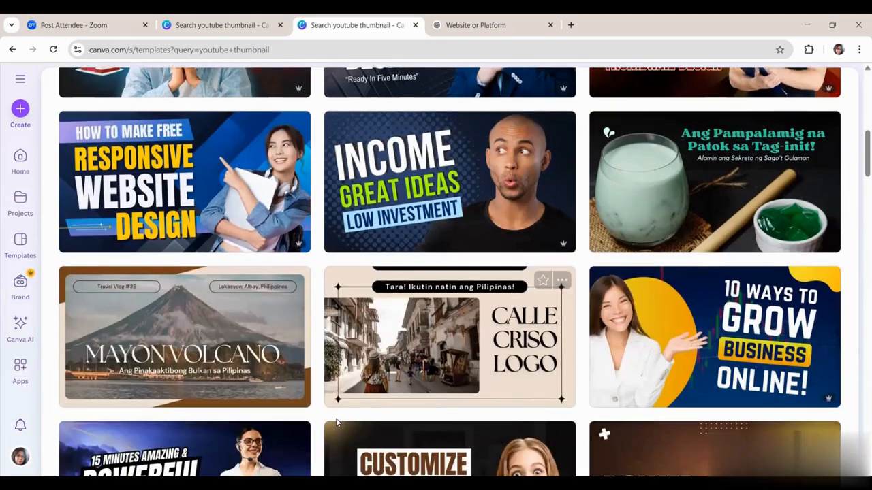
pyautogui.scroll(-2, 264, 391)
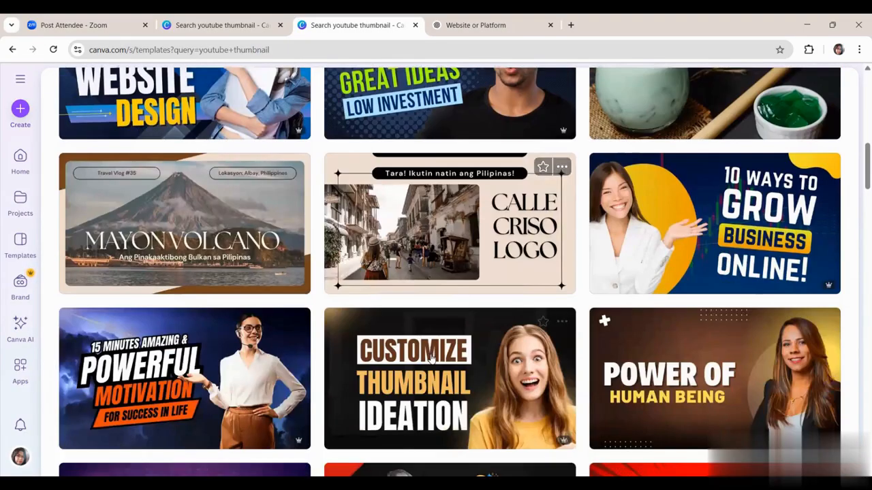
pyautogui.scroll(-1, 369, 300)
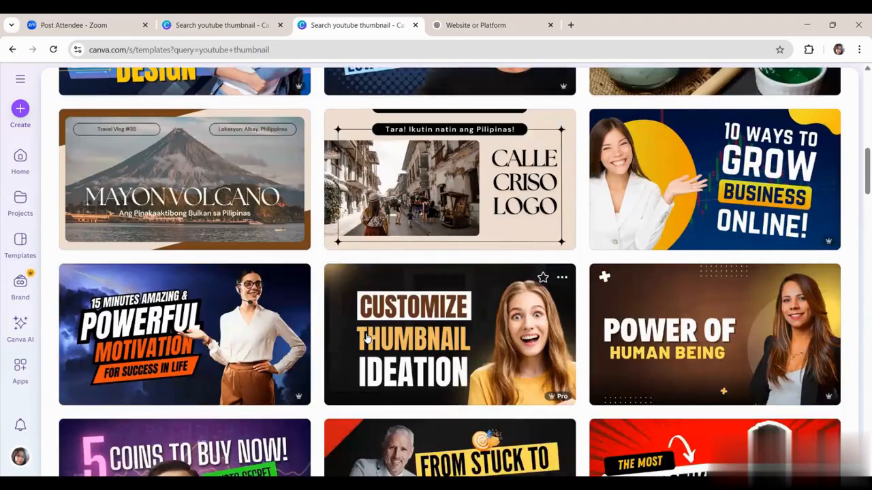
pyautogui.scroll(-3, 364, 338)
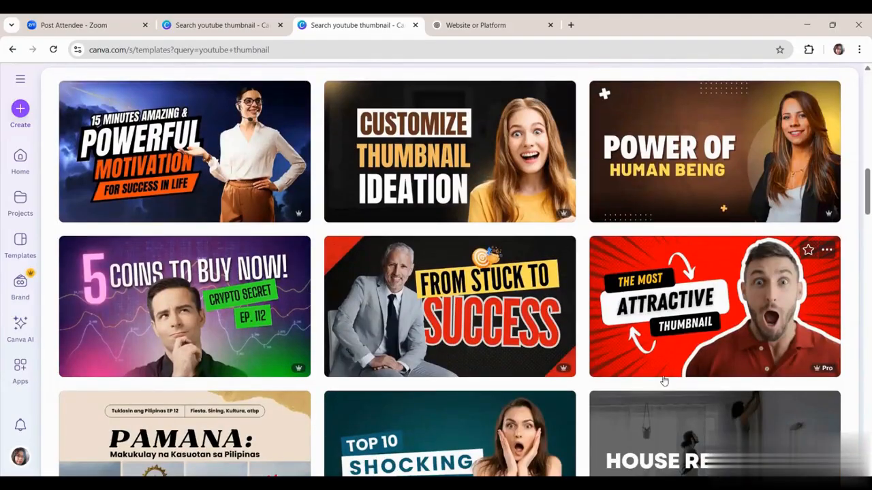
pyautogui.scroll(-1, 654, 416)
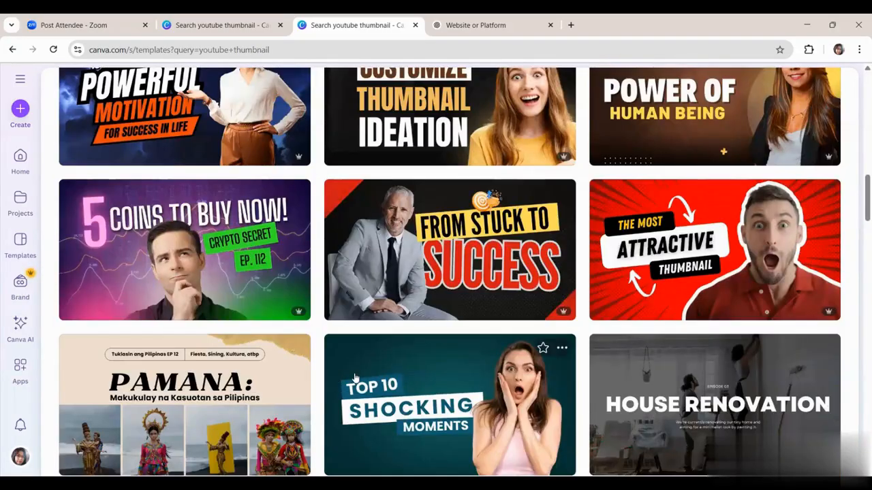
pyautogui.scroll(-5, 354, 378)
pyautogui.scroll(-6, 506, 338)
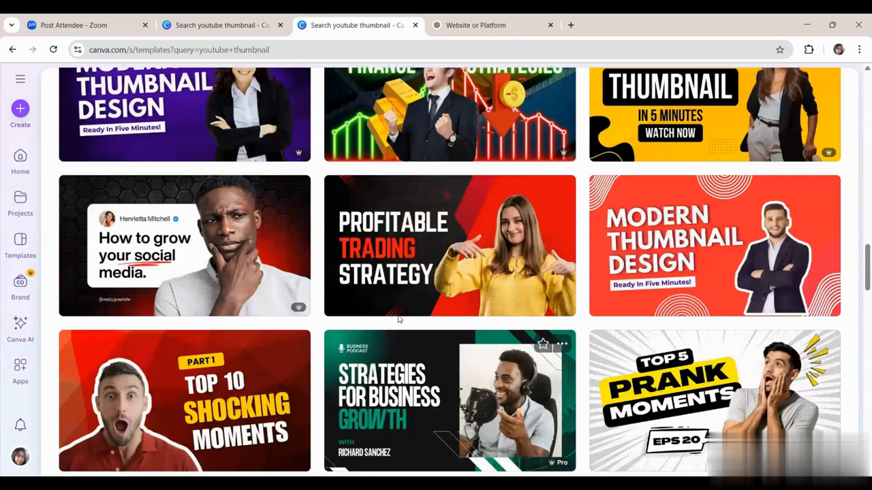
pyautogui.scroll(-7, 415, 399)
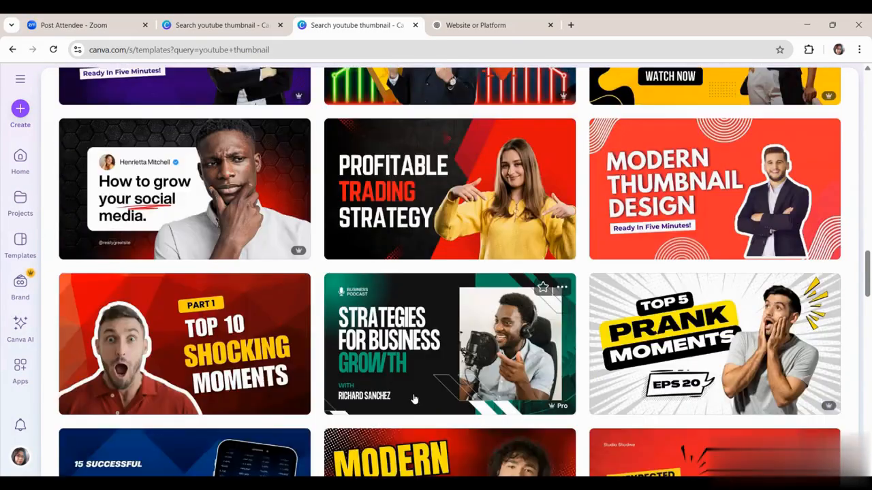
pyautogui.scroll(4, 412, 401)
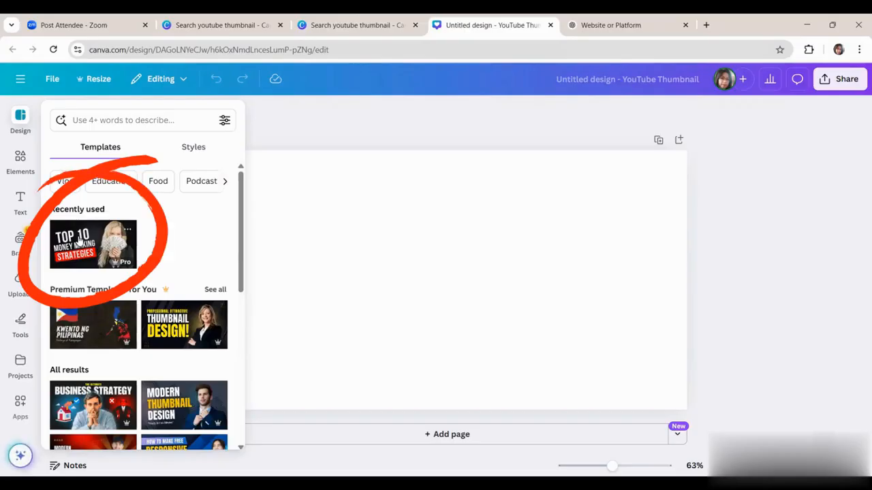
# Step: Apply the recently used "Top 10 Money Making Strategies" template to the blank page and change its background color to light cream
pyautogui.click(80, 240)
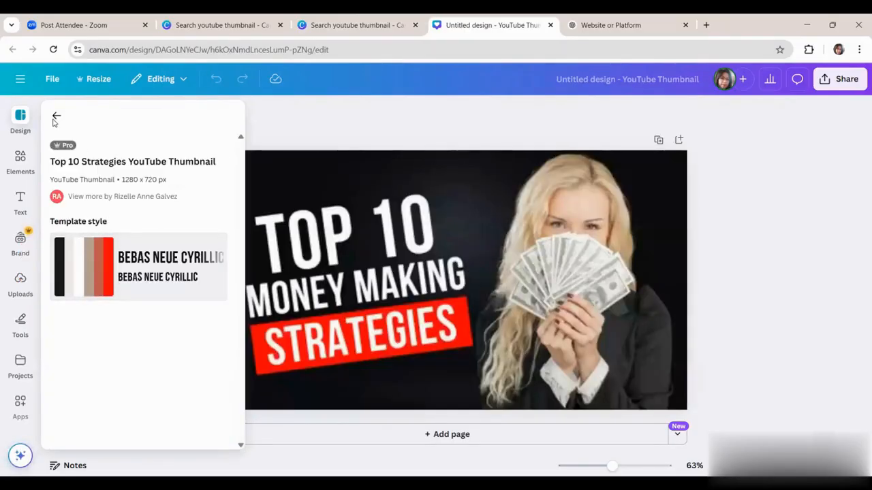
pyautogui.click(781, 184)
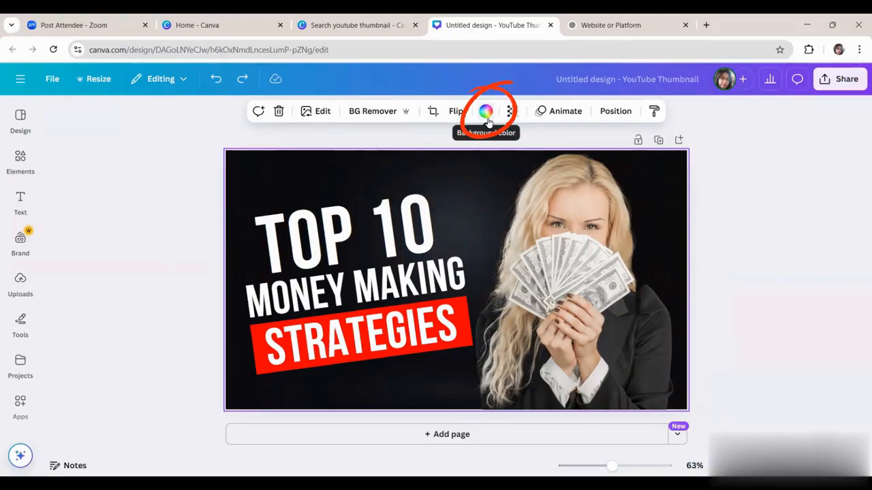
pyautogui.click(486, 113)
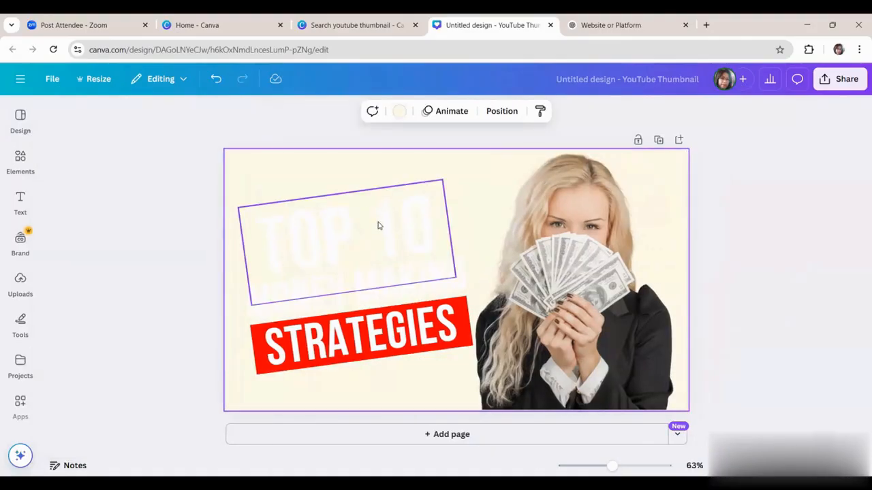
# Step: Recolor the "TOP 10" and "MONEY MAKING" text lines with the near-black photo color
pyautogui.click(380, 226)
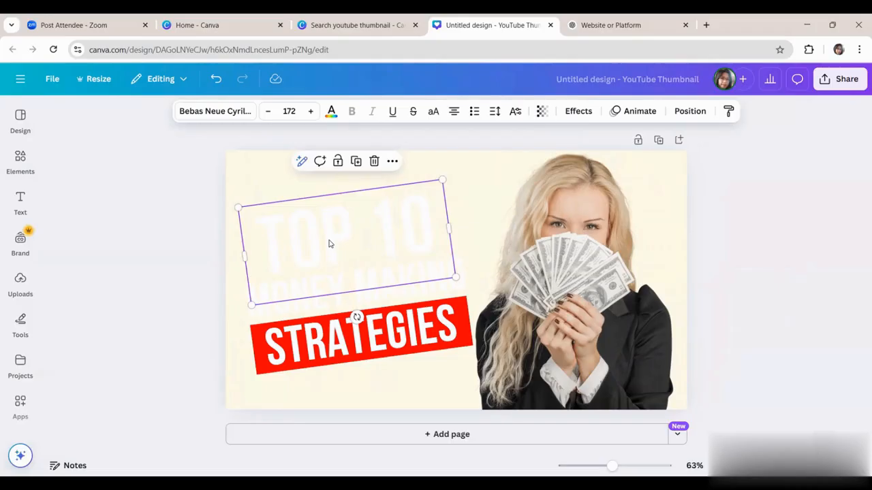
pyautogui.click(332, 113)
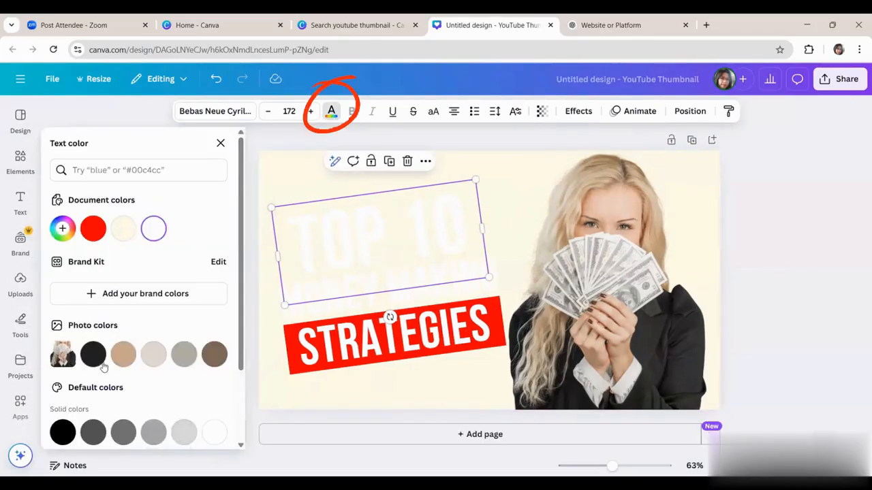
pyautogui.click(93, 354)
pyautogui.click(410, 300)
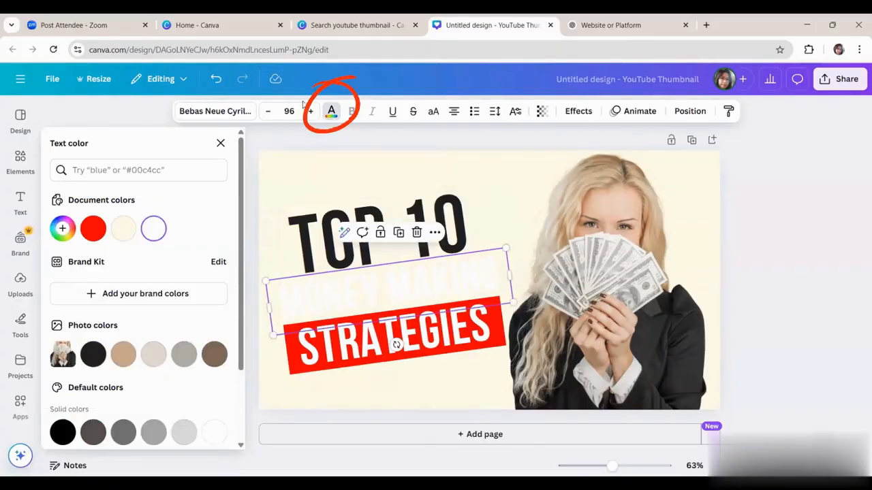
pyautogui.click(93, 356)
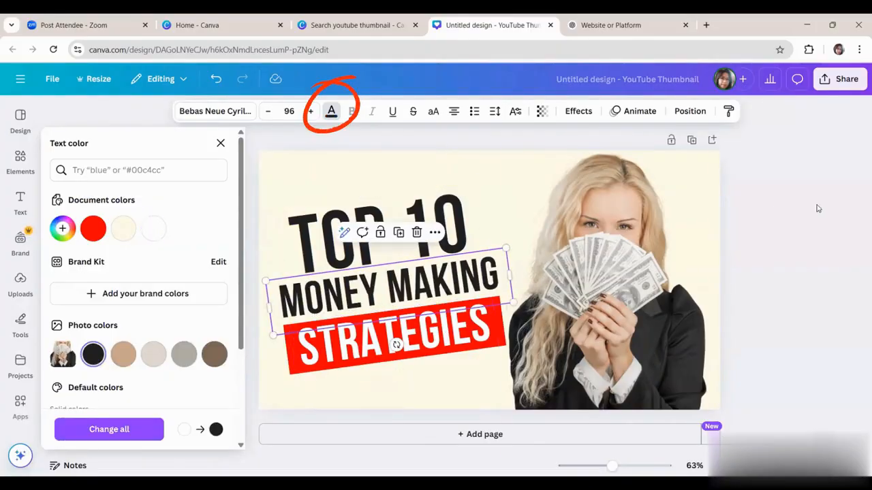
pyautogui.press('Escape')
pyautogui.click(604, 329)
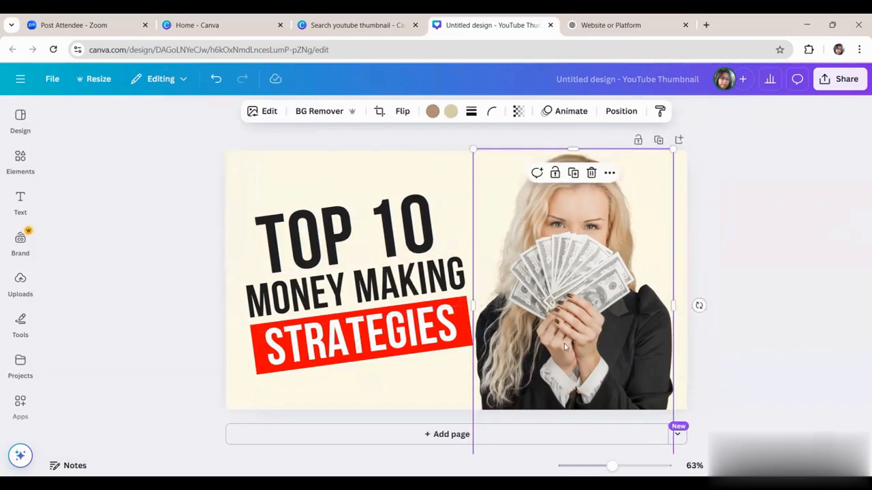
# Step: Replace the "TOP 10" headline text with "HOW TO"
pyautogui.click(346, 217)
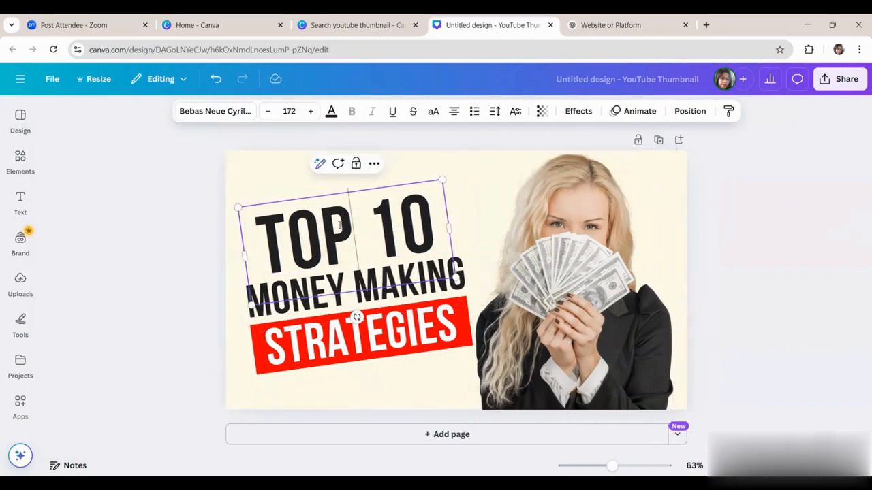
pyautogui.click(360, 225)
pyautogui.tripleClick(455, 238)
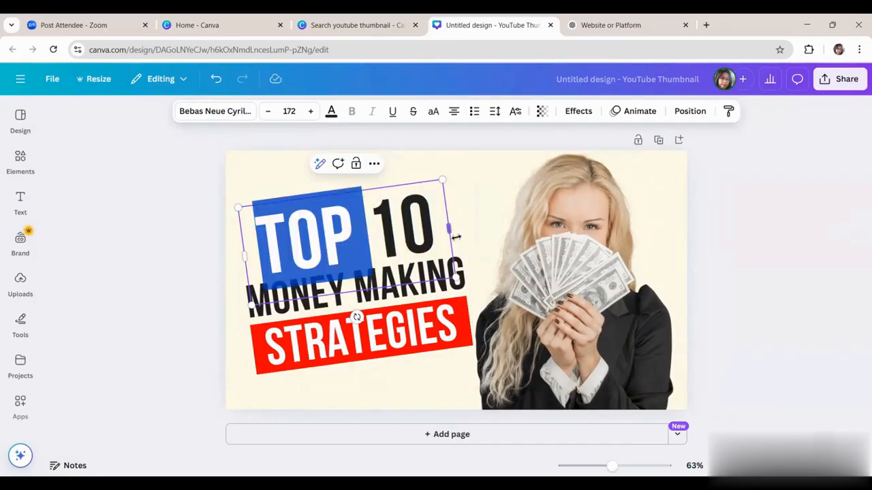
pyautogui.click(450, 239)
pyautogui.tripleClick(405, 231)
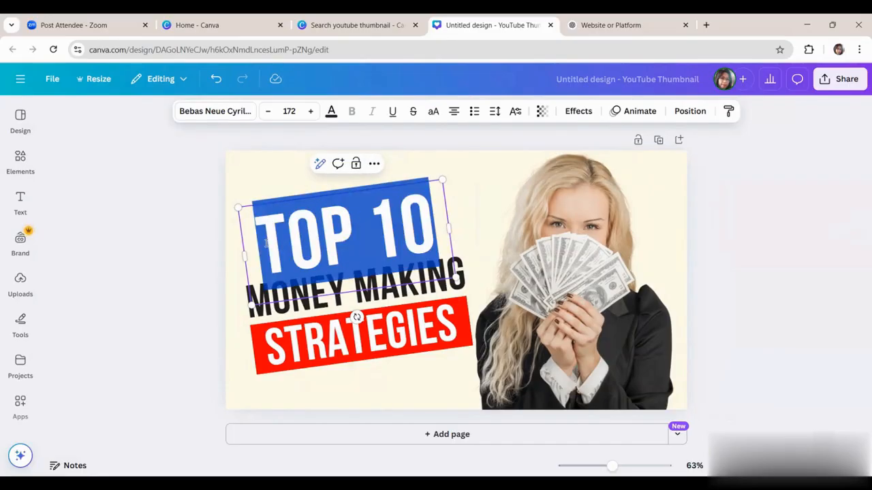
pyautogui.write('HO')
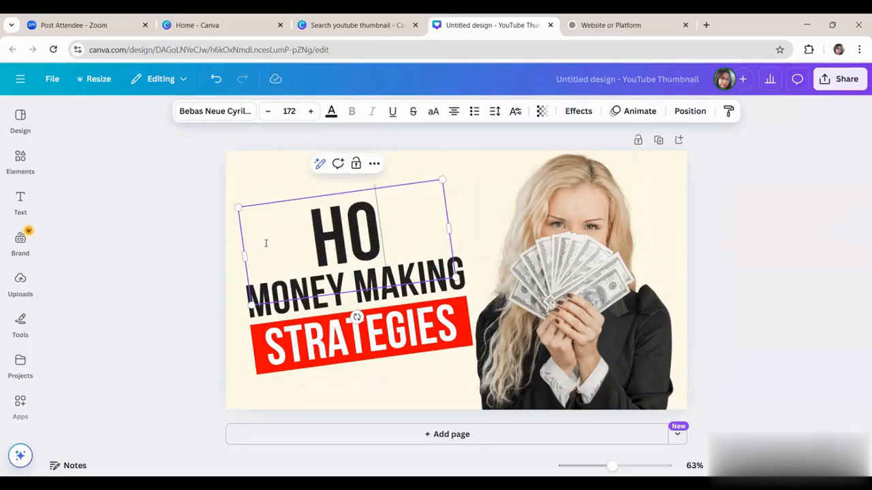
pyautogui.write('W TO')
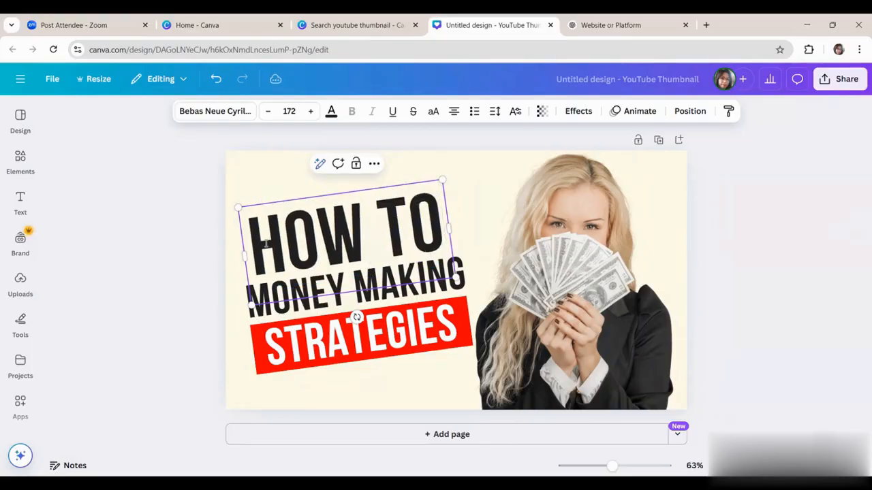
pyautogui.click(430, 360)
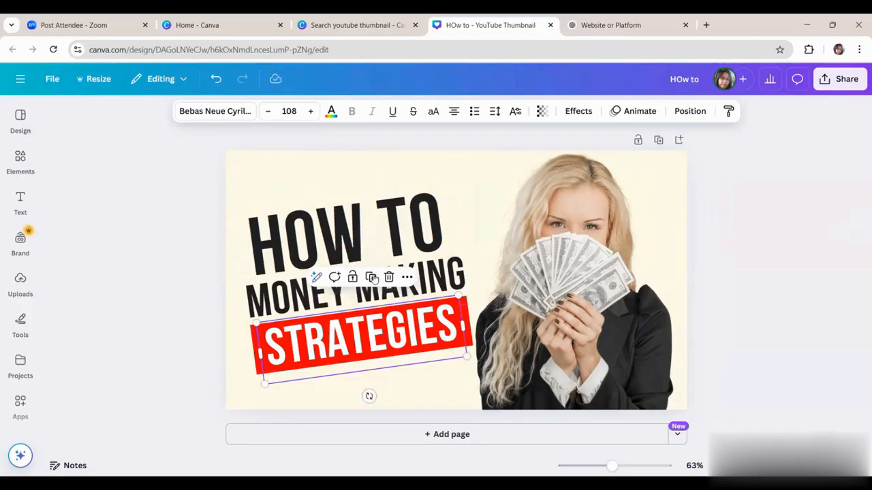
# Step: Replace the "MONEY MAKING" text line with "CHANGE"
pyautogui.click(303, 300)
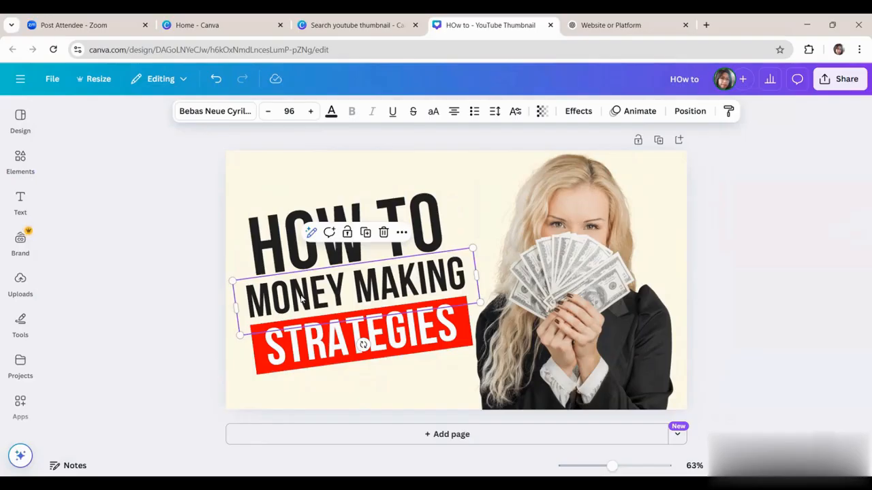
pyautogui.doubleClick(321, 295)
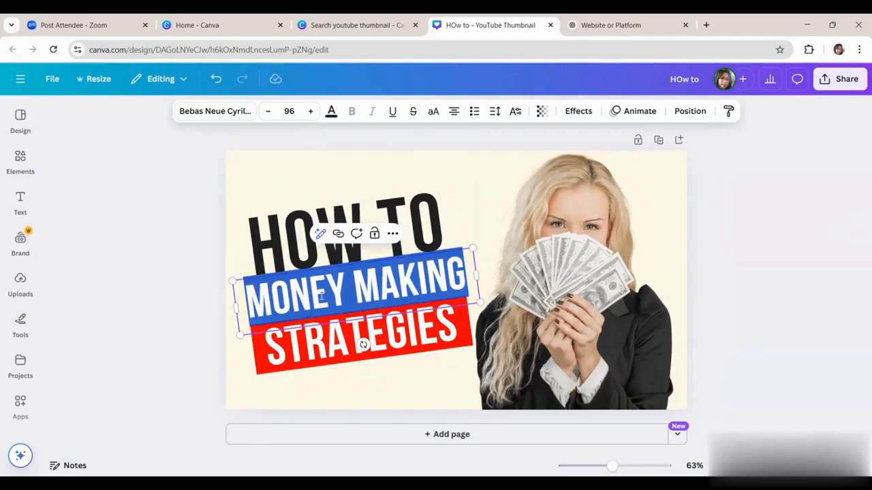
pyautogui.write('CHANGE')
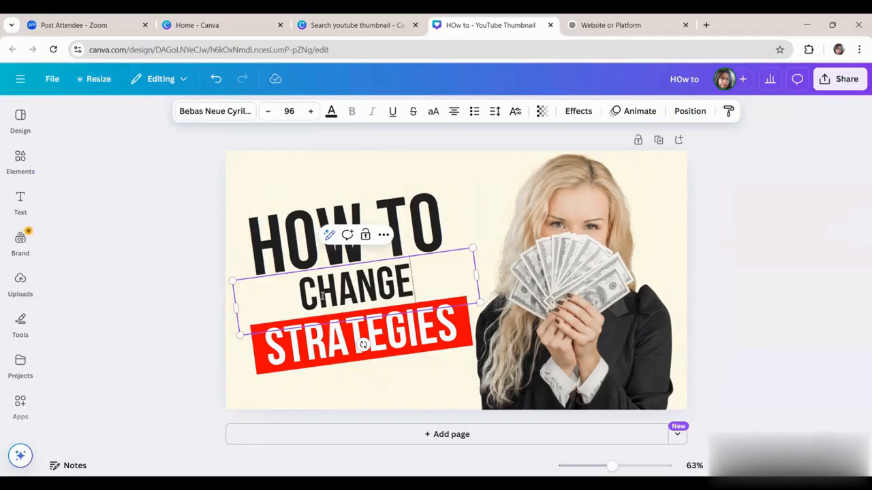
# Step: Replace the "STRATEGIES" text on the red banner with "CHANNEL"
pyautogui.click(334, 344)
pyautogui.doubleClick(332, 343)
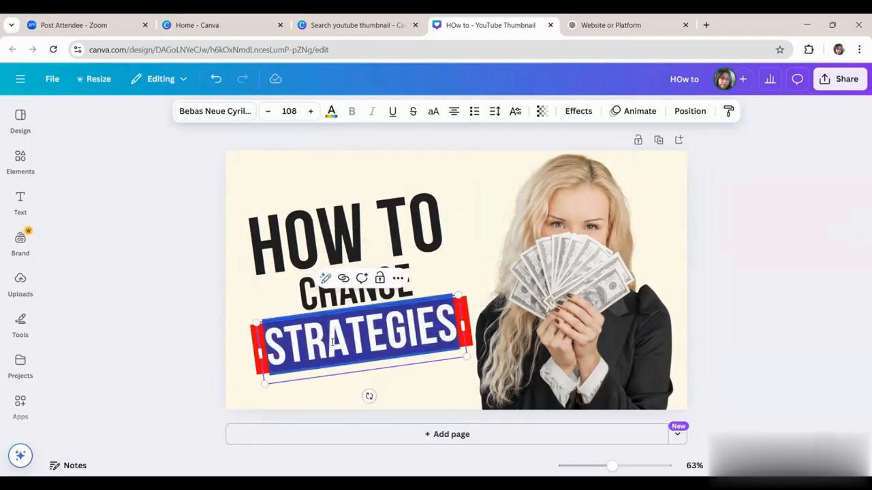
pyautogui.write('CHANNEL')
pyautogui.press('Escape')
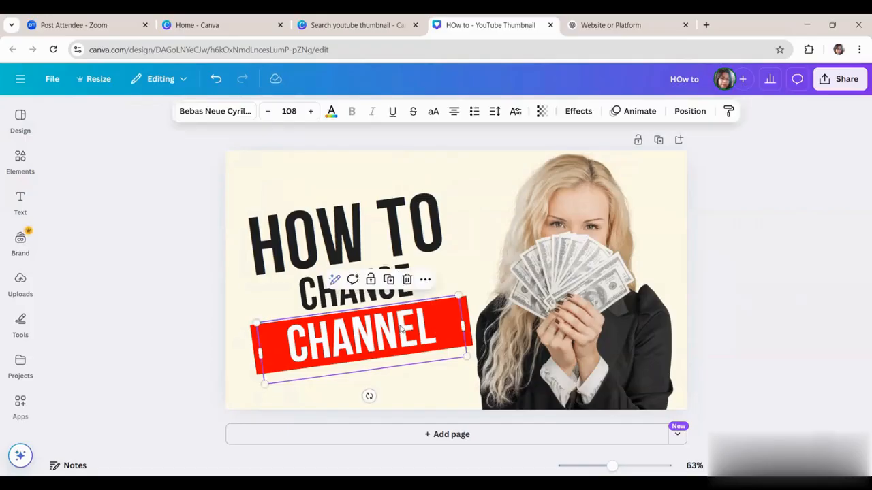
# Step: Shift the three text lines and the red banner upward, and add a shorter copy of the banner below "CHANNEL"
pyautogui.press('Escape')
pyautogui.click(458, 298)
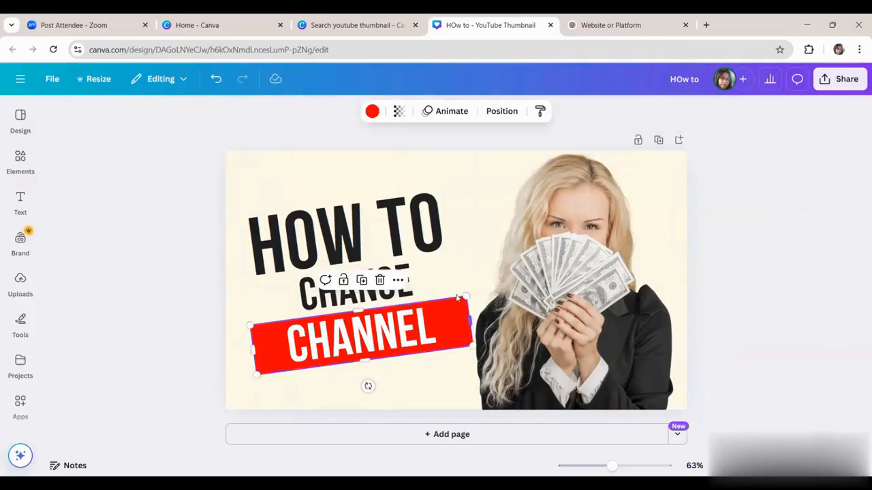
pyautogui.click(357, 209)
pyautogui.moveTo(357, 208); pyautogui.dragTo(357, 193)
pyautogui.moveTo(369, 294); pyautogui.dragTo(374, 277)
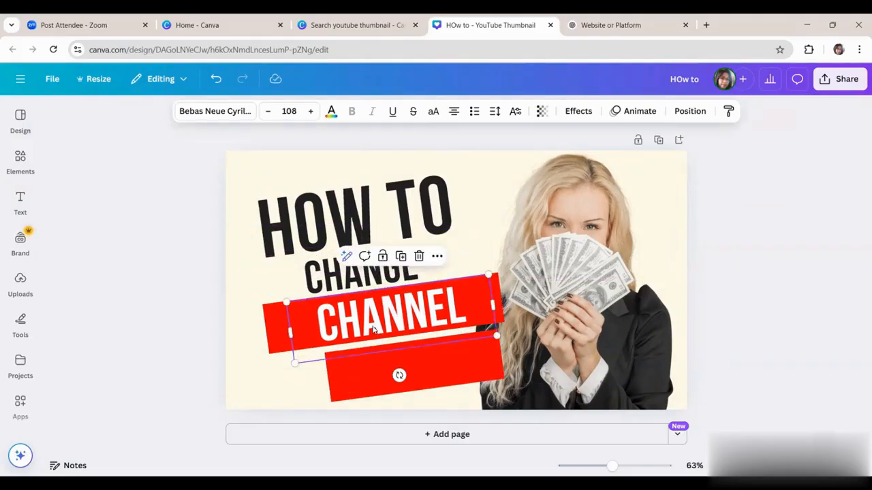
# Step: Place a copy of the "CHANNEL" text on the second red banner and change its wording to "NAME"
pyautogui.moveTo(373, 330); pyautogui.dragTo(421, 373)
pyautogui.doubleClick(422, 372)
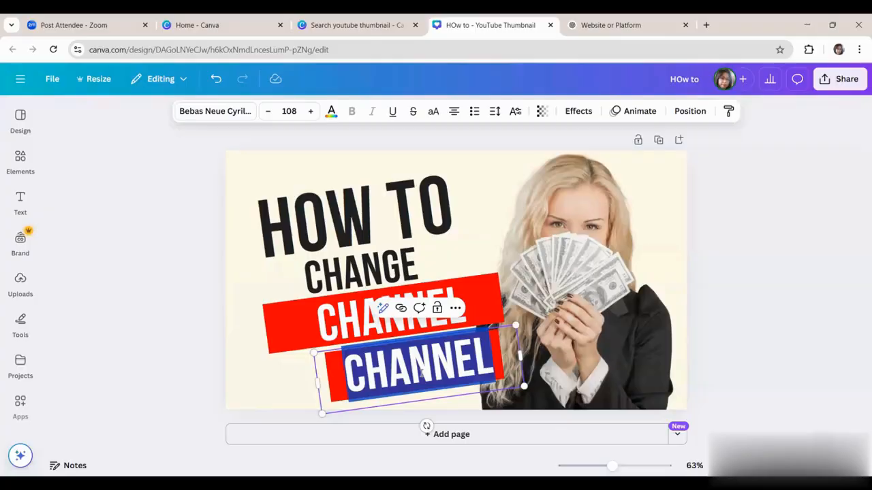
pyautogui.write('NAME')
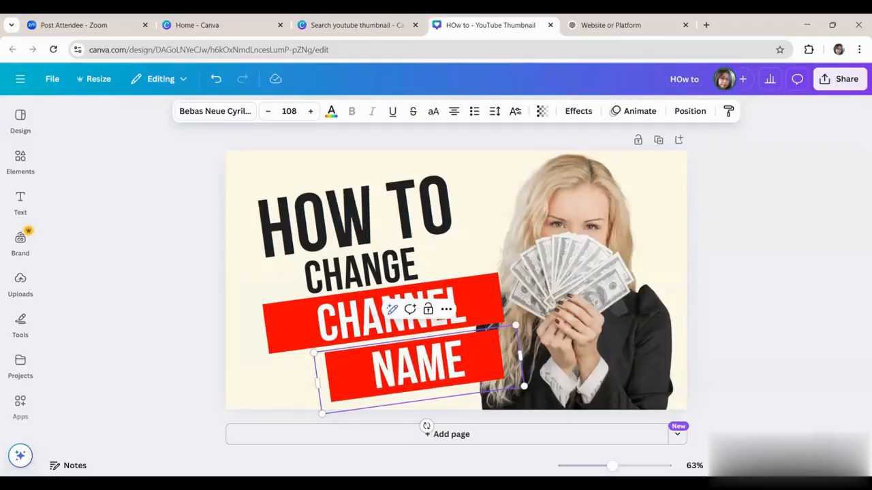
# Step: Move "NAME" toward the start of the second banner and shorten that banner to fit closely around the word
pyautogui.moveTo(520, 356); pyautogui.dragTo(460, 356)
pyautogui.click(494, 348)
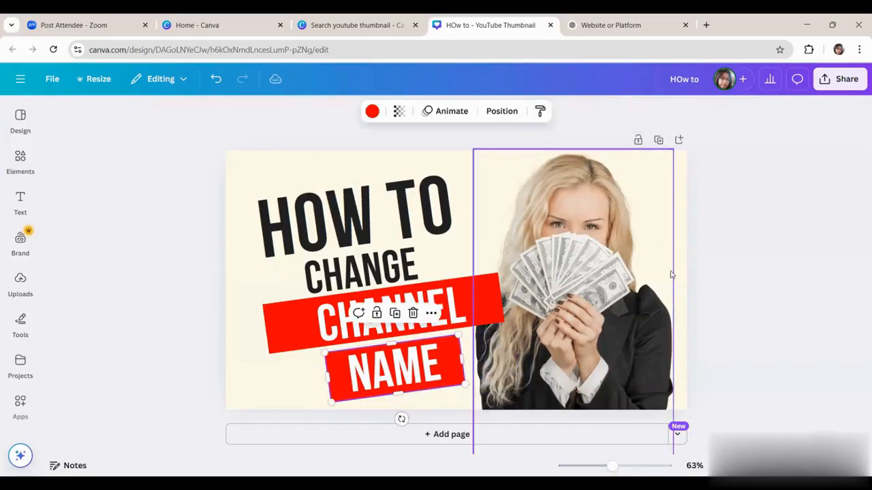
pyautogui.click(739, 270)
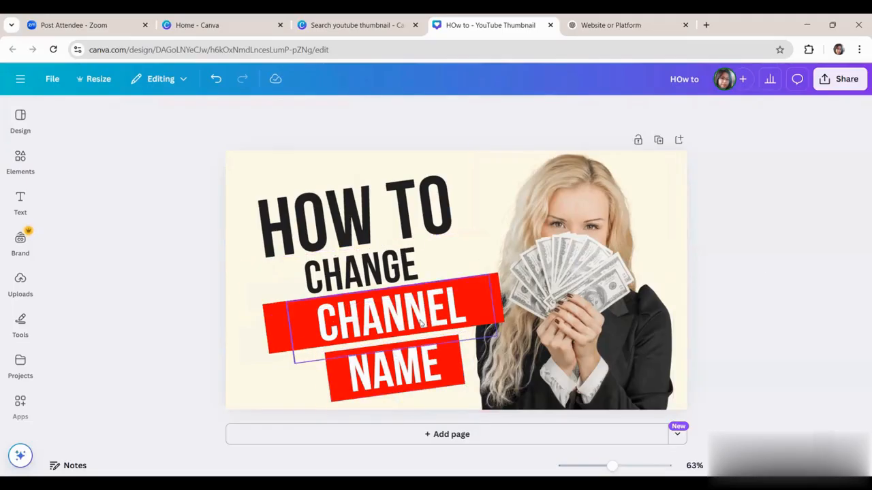
# Step: Move the "CHANNEL" text to the right end of its red banner, leaving space before the word
pyautogui.click(502, 310)
pyautogui.click(386, 318)
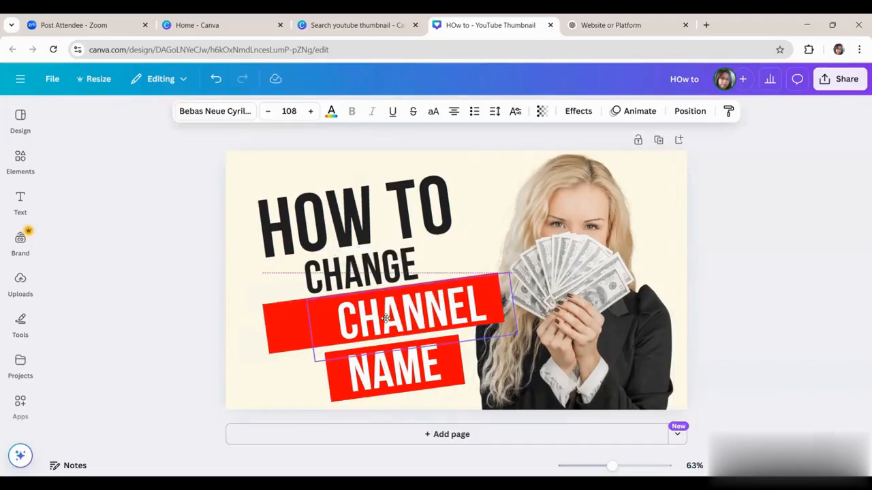
pyautogui.moveTo(386, 318); pyautogui.dragTo(386, 317)
pyautogui.click(182, 169)
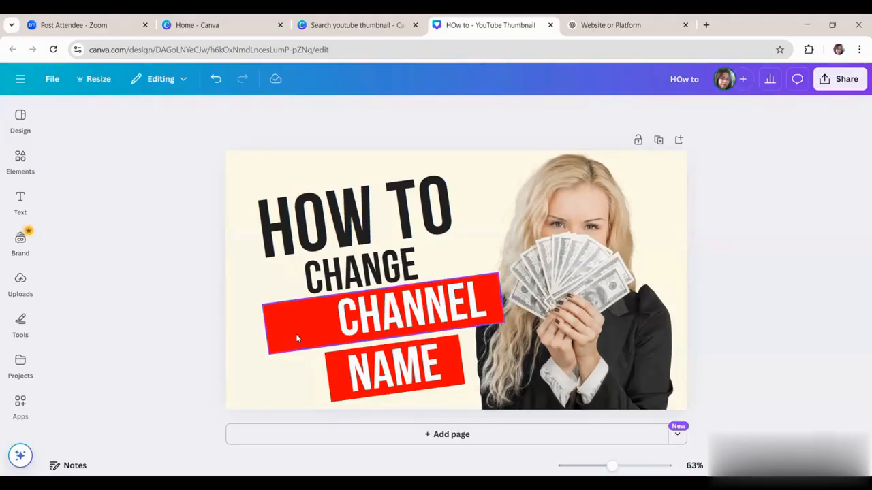
# Step: Search the elements library for "you tube logo" and browse all matching graphics
pyautogui.click(20, 162)
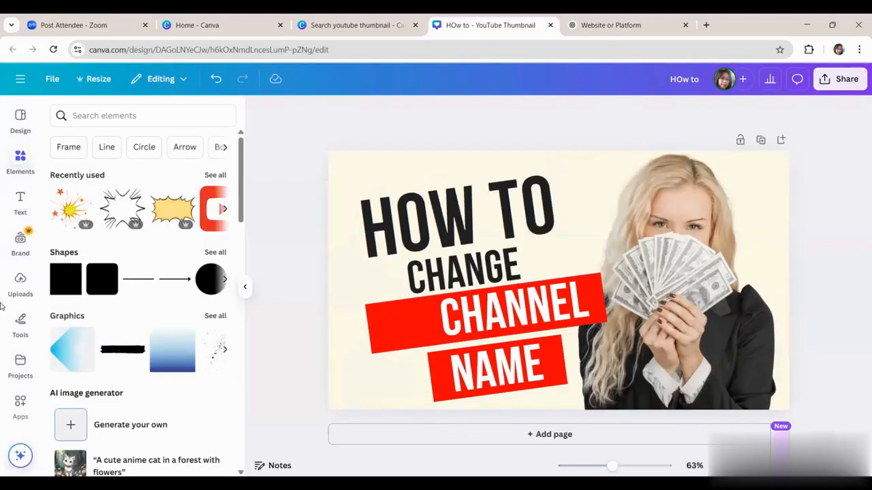
pyautogui.click(101, 117)
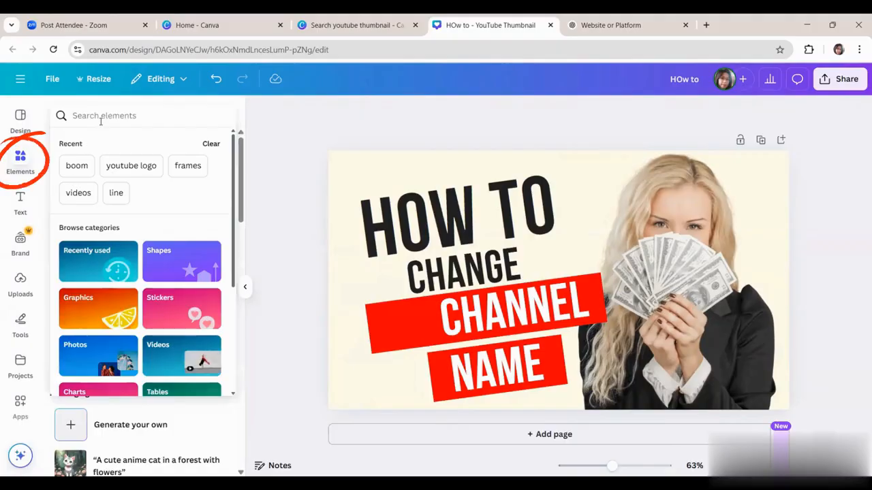
pyautogui.write('you tube logo')
pyautogui.press('Return')
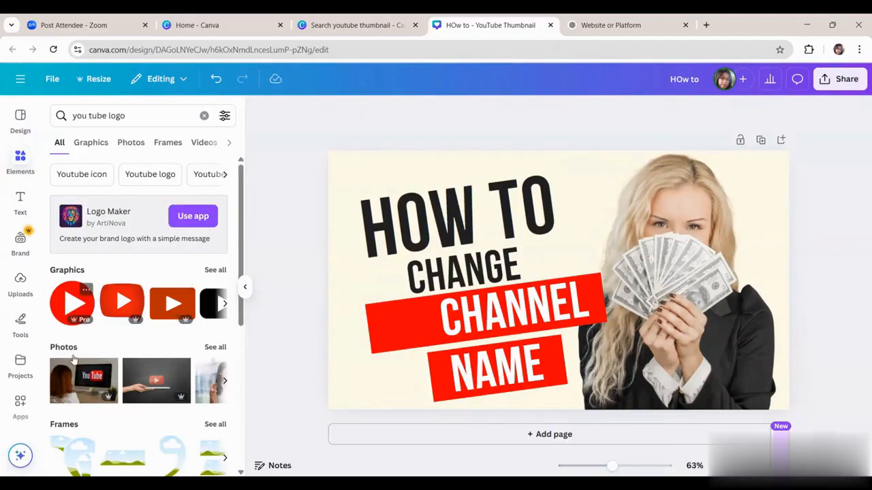
pyautogui.click(215, 270)
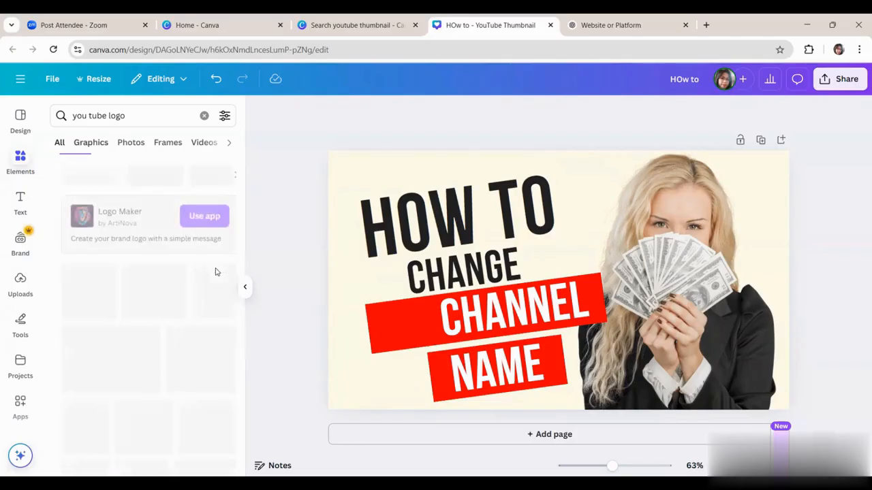
pyautogui.scroll(-3, 154, 304)
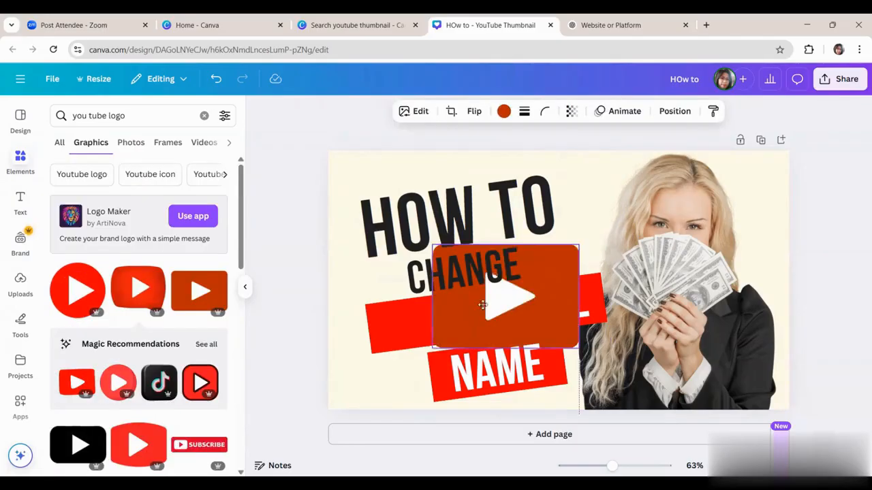
# Step: Add the dark orange rectangular play logo, tilt it to match the banner and shrink it to fit before "CHANNEL"
pyautogui.moveTo(486, 303); pyautogui.dragTo(414, 310)
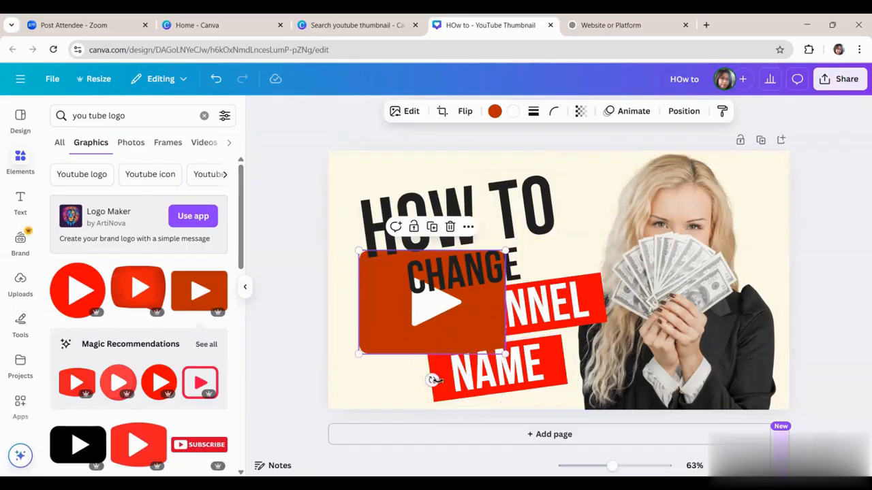
pyautogui.moveTo(431, 381); pyautogui.dragTo(443, 382)
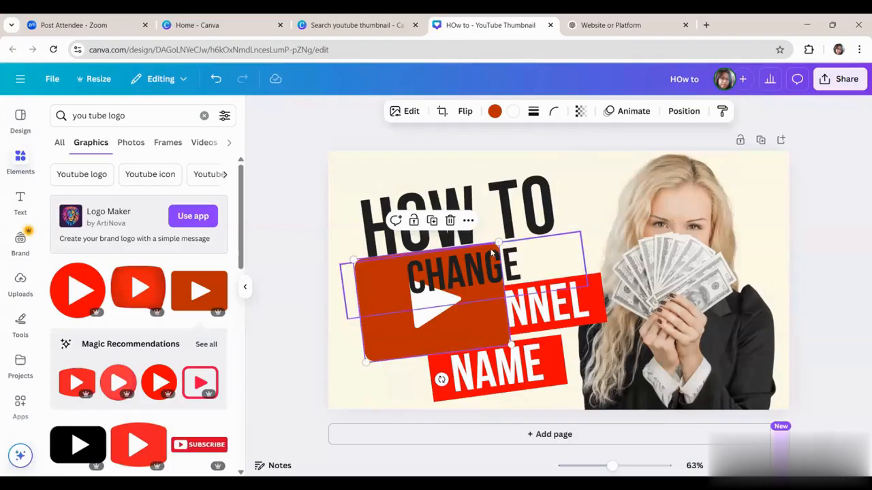
pyautogui.moveTo(529, 234); pyautogui.dragTo(417, 316)
pyautogui.moveTo(368, 356); pyautogui.dragTo(402, 323)
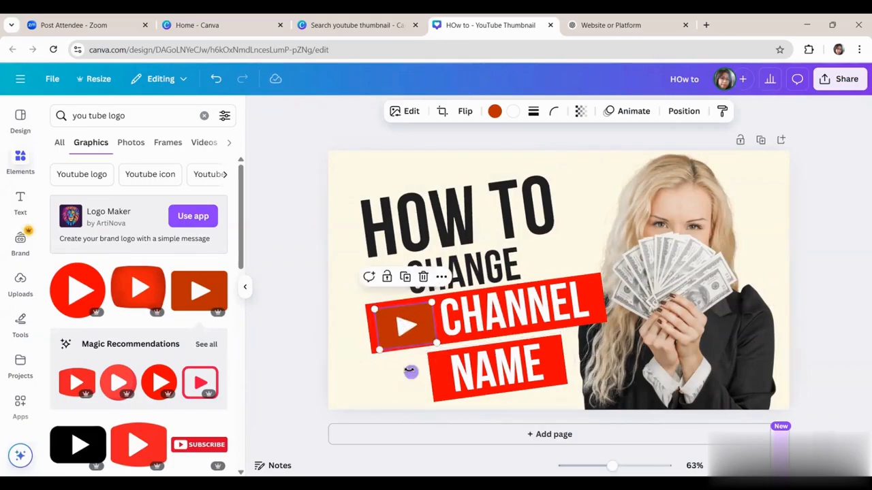
pyautogui.moveTo(408, 370); pyautogui.dragTo(411, 371)
pyautogui.click(842, 240)
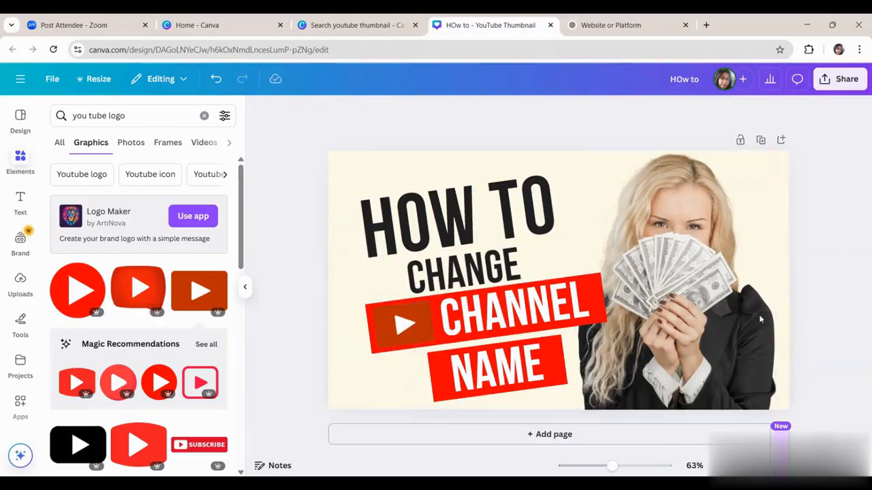
# Step: Delete the photo of the woman holding money and browse the uploaded images for a replacement
pyautogui.click(709, 343)
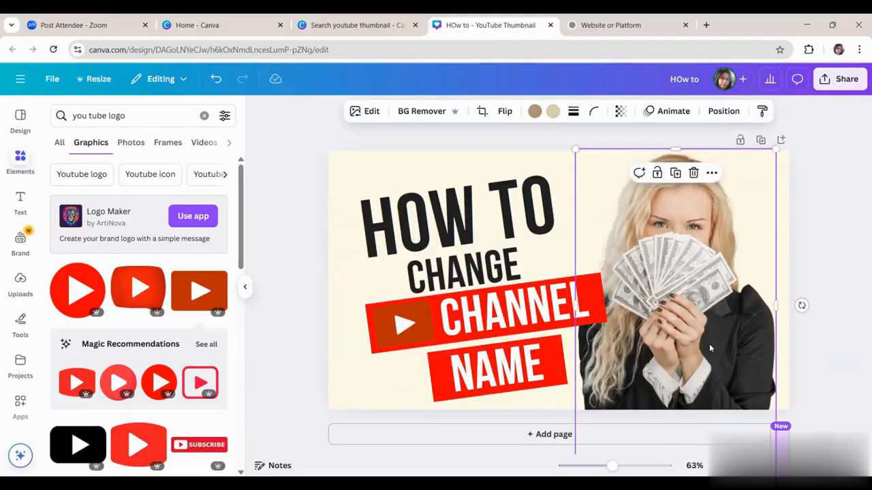
pyautogui.press('Delete')
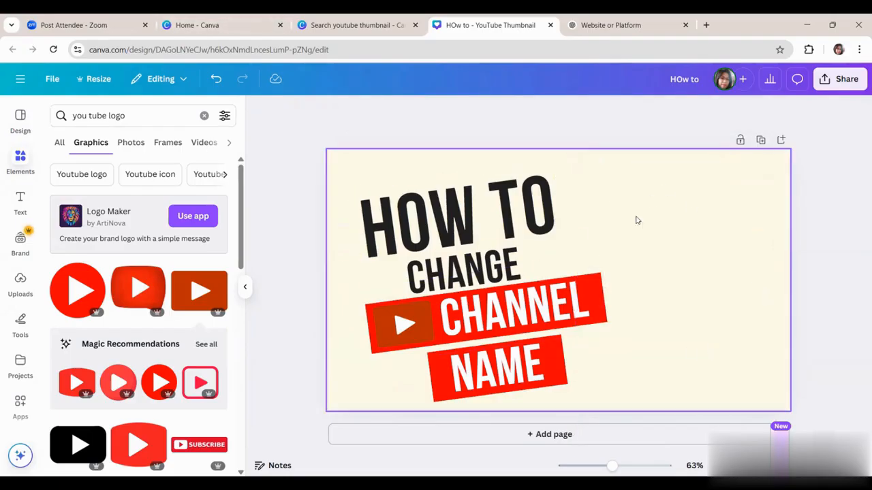
pyautogui.click(19, 284)
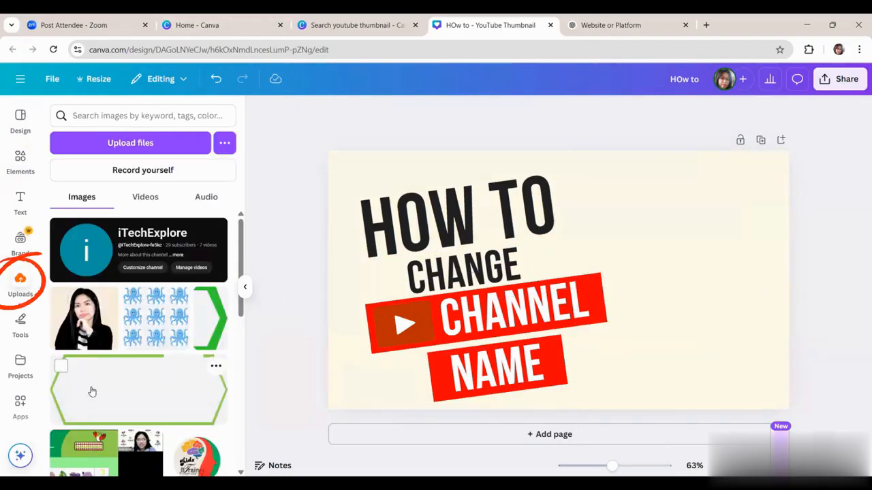
pyautogui.scroll(-3, 92, 392)
pyautogui.scroll(3, 89, 391)
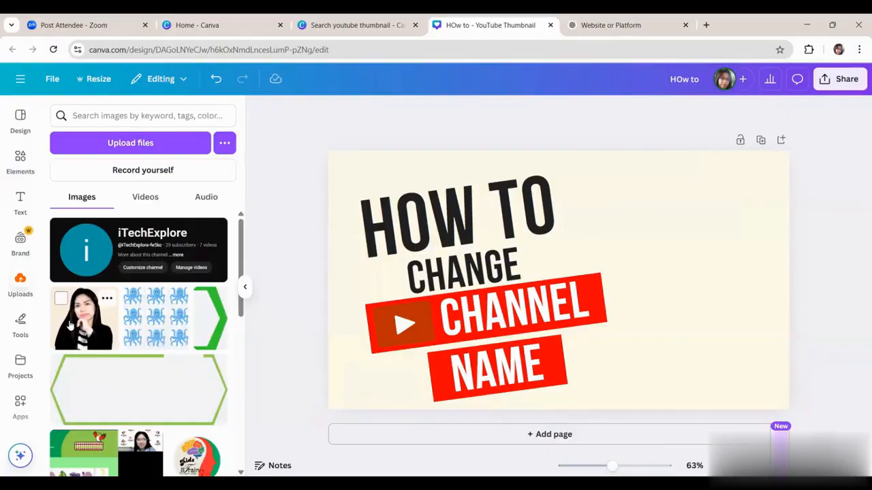
pyautogui.click(144, 144)
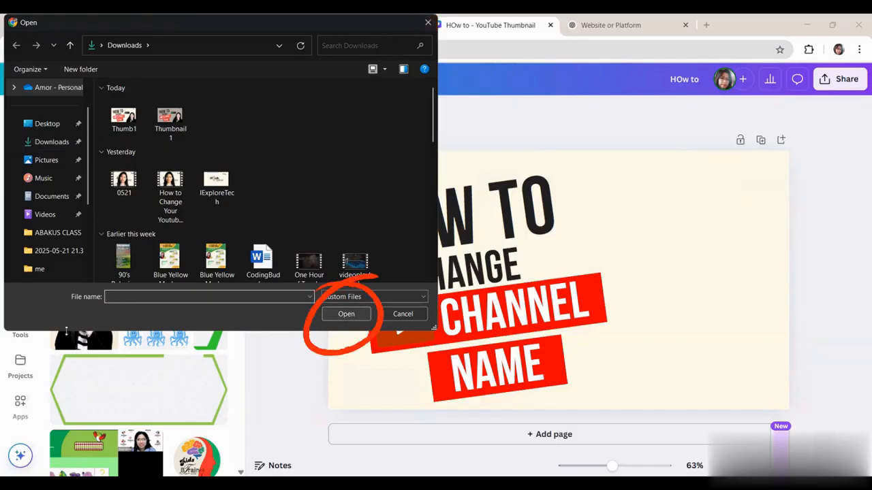
pyautogui.click(407, 315)
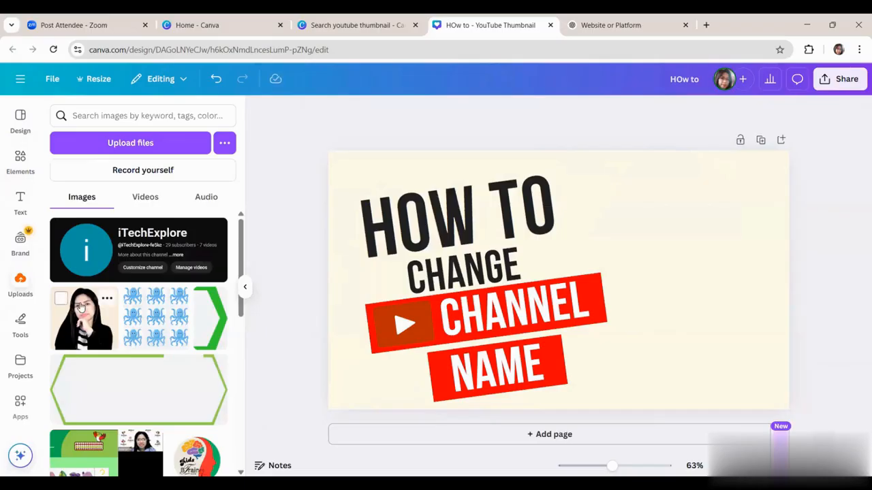
# Step: Add the uploaded portrait of the dark-haired woman, enlarge it and place it in the thumbnail's lower-right corner
pyautogui.click(80, 320)
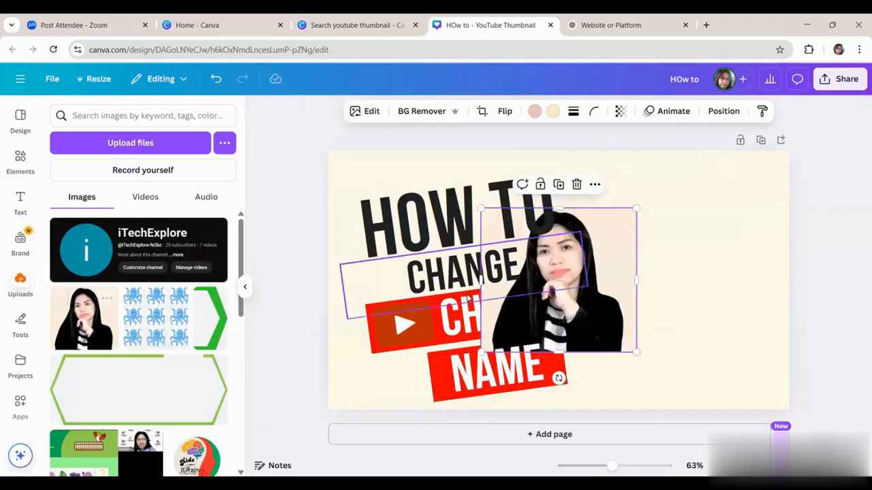
pyautogui.moveTo(549, 320); pyautogui.dragTo(718, 338)
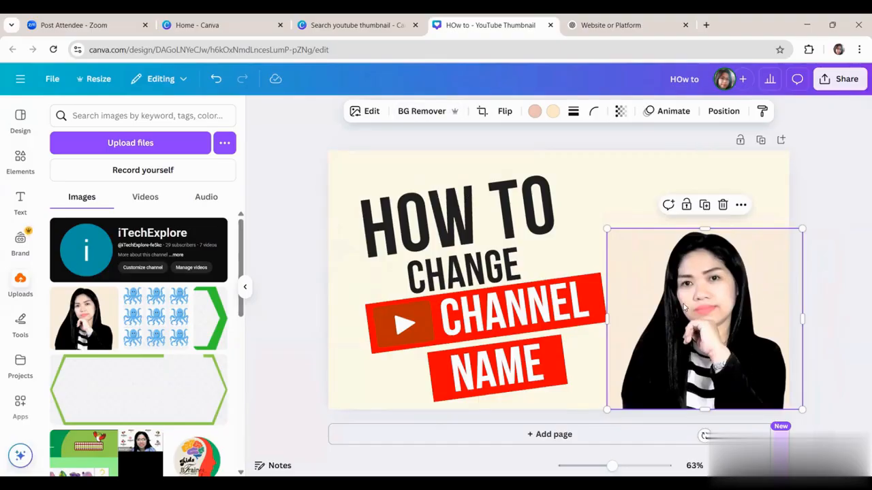
pyautogui.click(829, 209)
pyautogui.moveTo(734, 329); pyautogui.dragTo(743, 325)
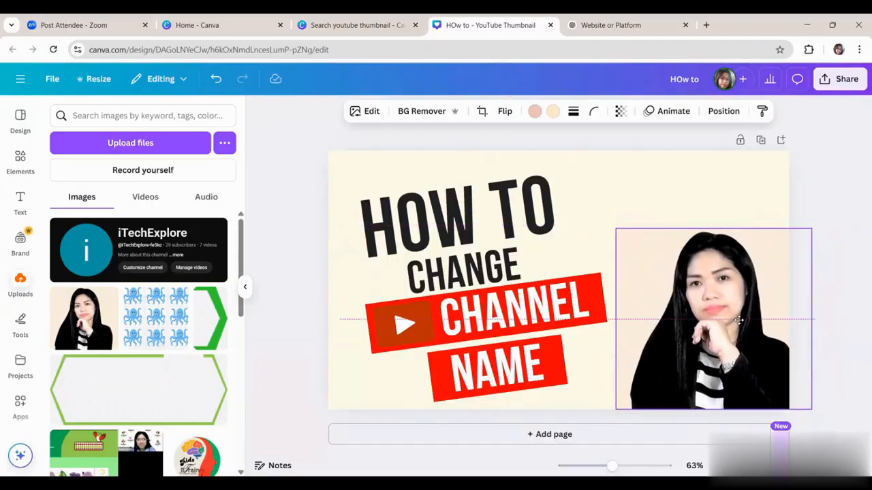
# Step: Remove the background from the dark-haired woman's portrait
pyautogui.click(412, 113)
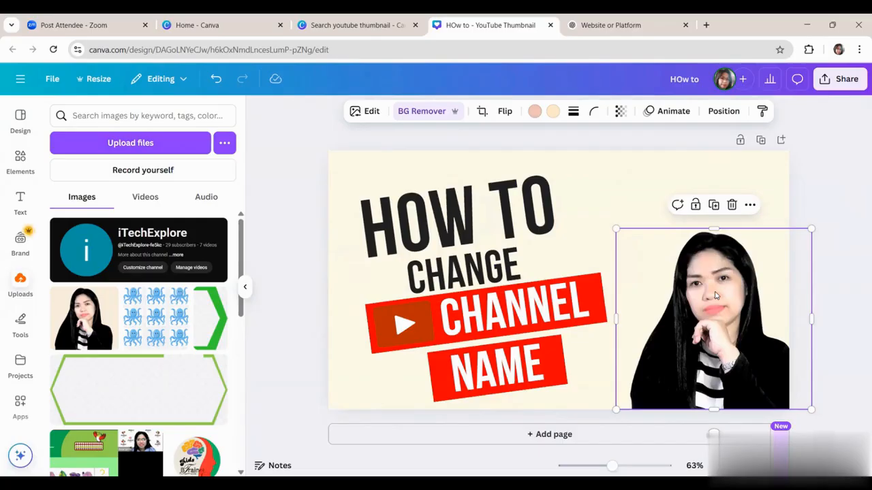
pyautogui.click(840, 184)
pyautogui.click(749, 279)
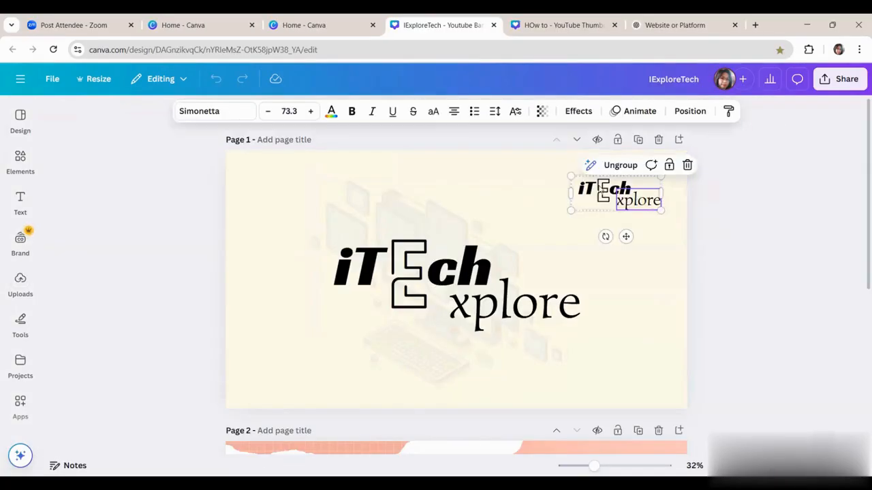
# Step: Copy the small grouped iTech Explore logo from the IExploreTech banner design and paste it into the "HOw to" thumbnail
pyautogui.click(602, 191)
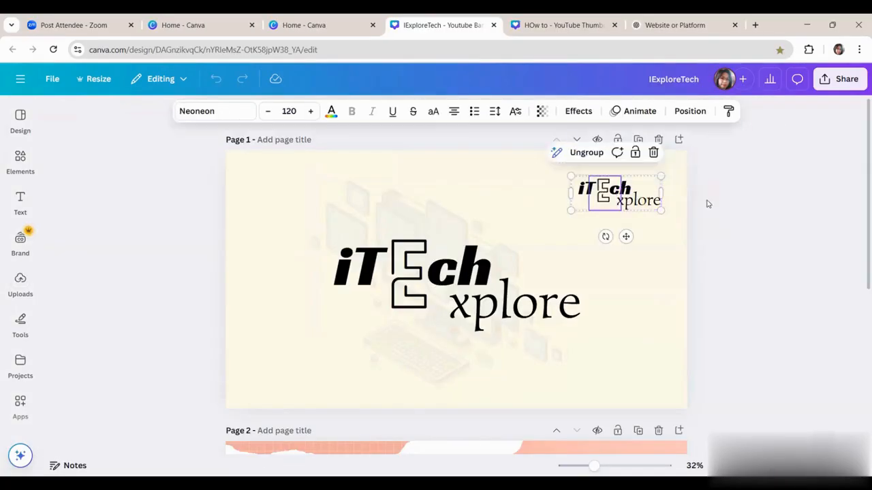
pyautogui.click(801, 202)
pyautogui.click(641, 183)
pyautogui.click(304, 27)
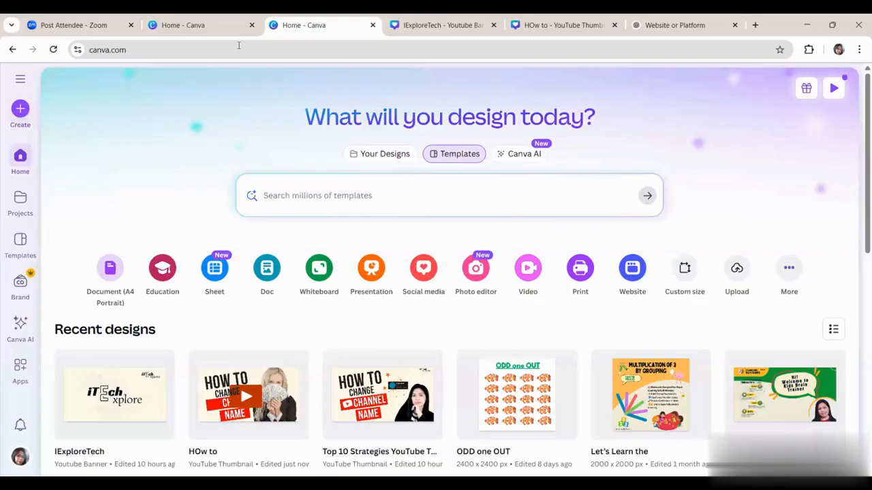
pyautogui.click(233, 31)
pyautogui.click(476, 25)
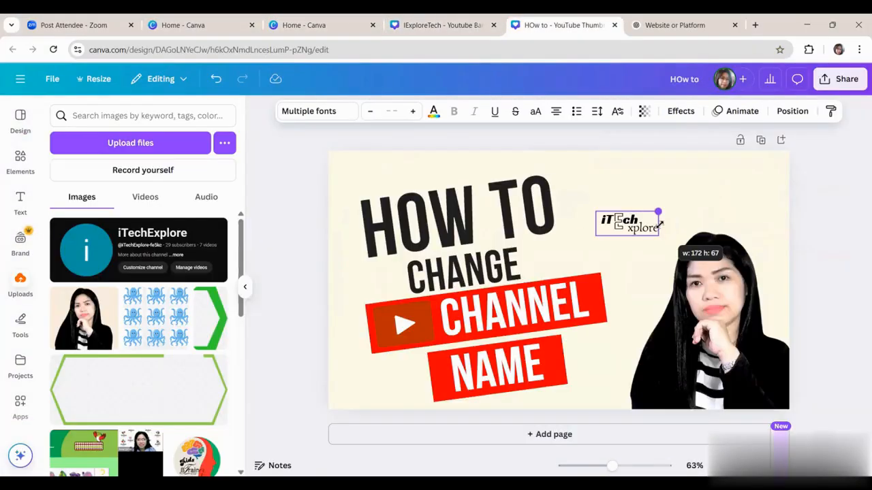
# Step: Scale the pasted iTech Explore logo to about 172 by 67 and move it to the thumbnail's upper-right corner
pyautogui.moveTo(659, 223); pyautogui.dragTo(658, 226)
pyautogui.moveTo(635, 258); pyautogui.dragTo(753, 215)
pyautogui.click(814, 223)
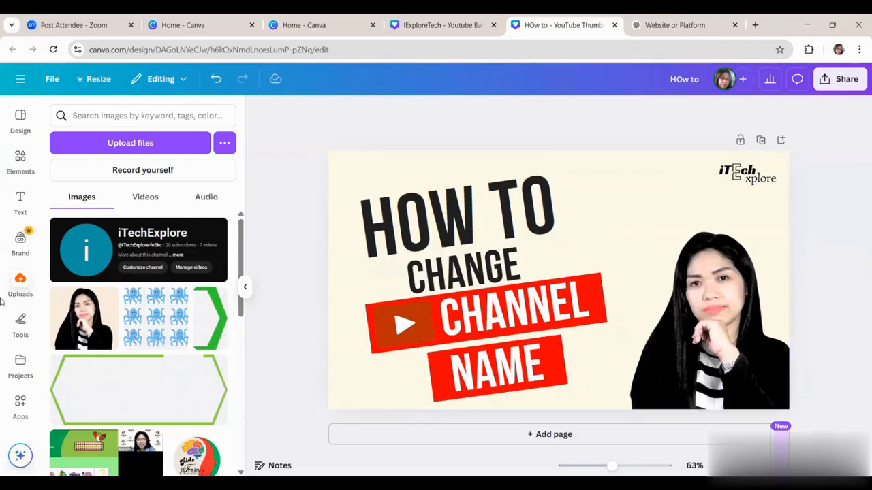
# Step: Add the uploaded iTechExplore channel screenshot at a small size between "HOW TO" and the portrait
pyautogui.moveTo(82, 255); pyautogui.dragTo(678, 248)
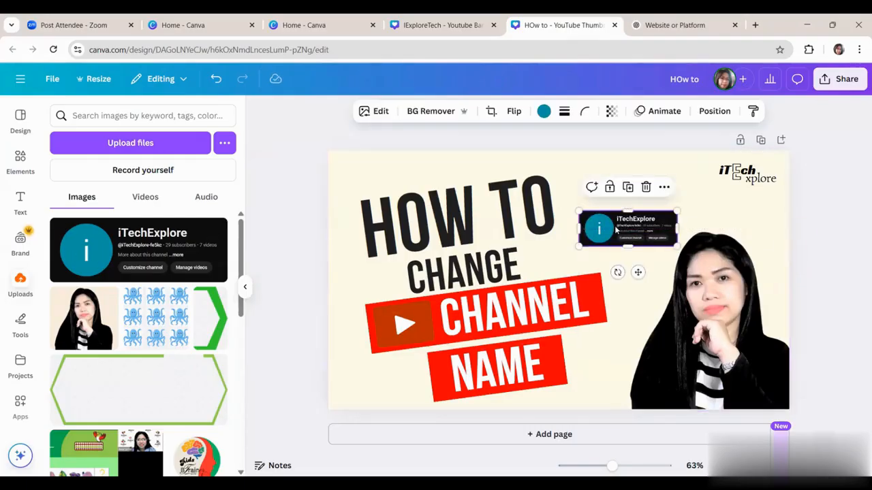
pyautogui.click(803, 204)
# Step: Search the graphics elements for "boom" in place of the YouTube logo search
pyautogui.click(20, 162)
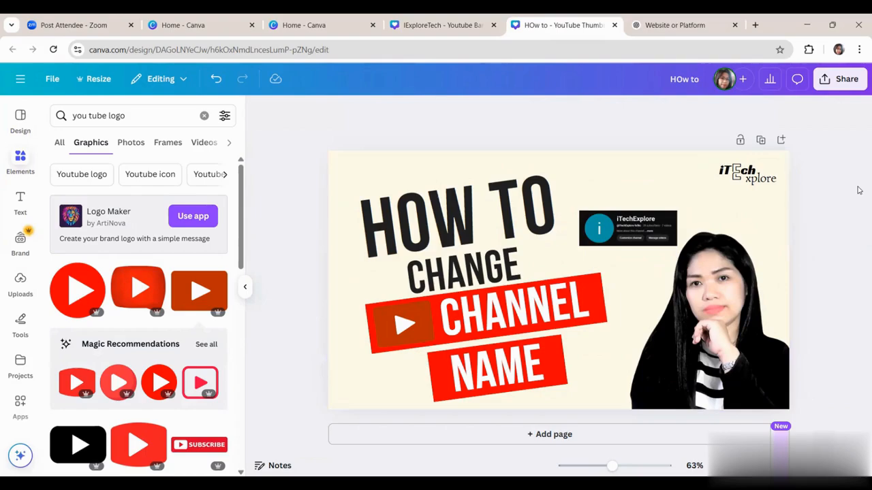
pyautogui.click(21, 167)
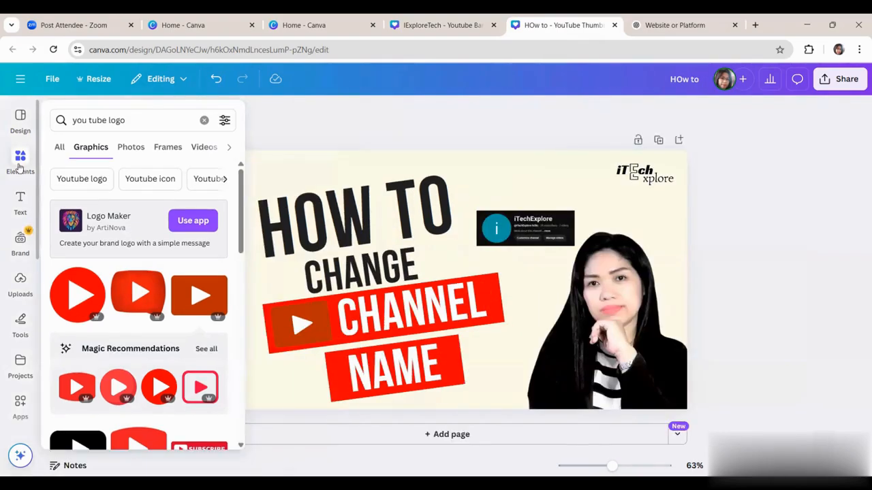
pyautogui.moveTo(151, 120); pyautogui.dragTo(69, 155)
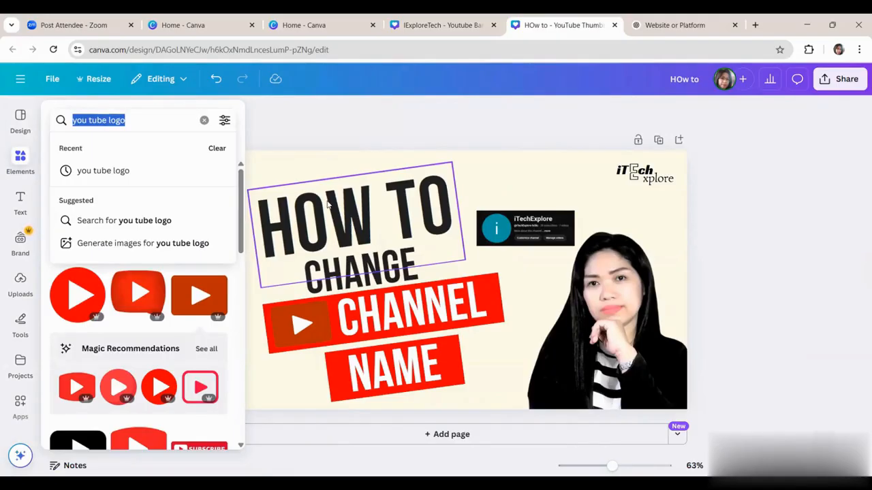
pyautogui.write('b')
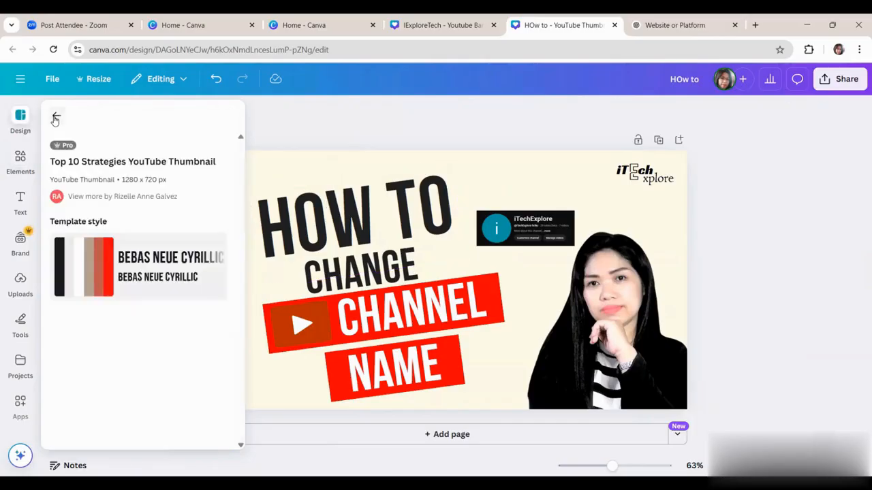
pyautogui.click(21, 160)
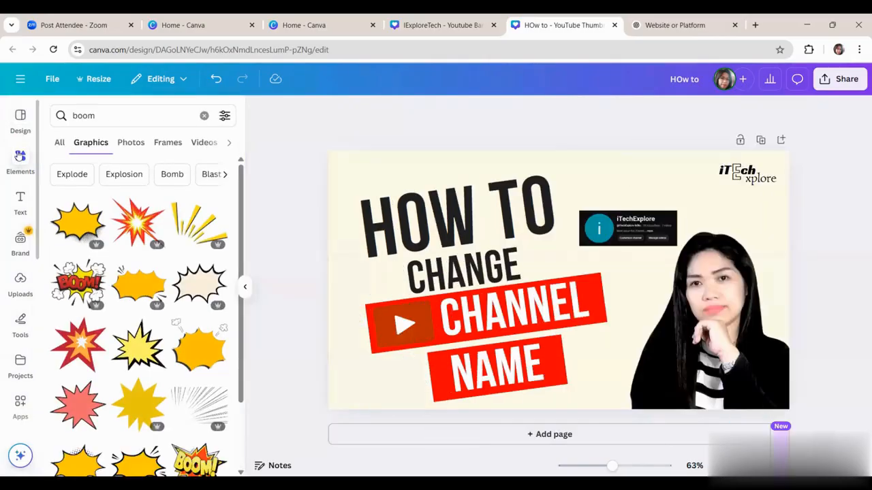
# Step: Add the yellow comic burst graphic with smoke puffs and place it over the iTechExplore channel screenshot
pyautogui.scroll(-3, 153, 307)
pyautogui.scroll(-2, 152, 338)
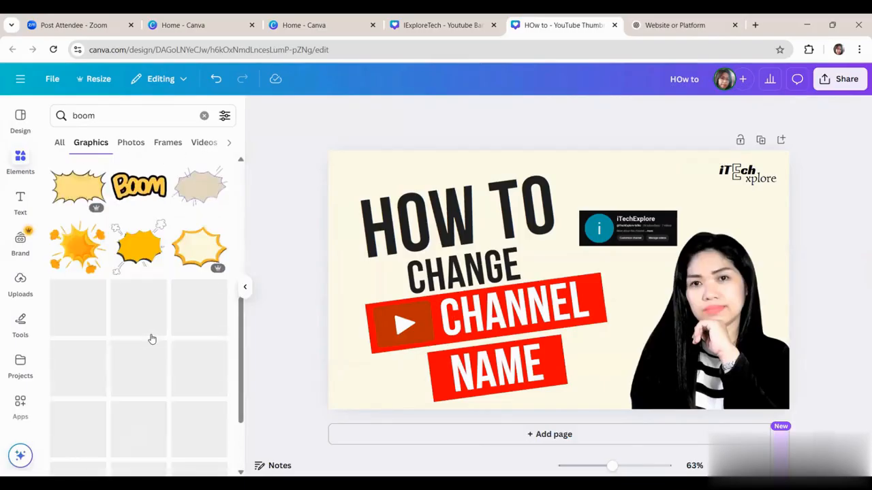
pyautogui.scroll(-5, 140, 344)
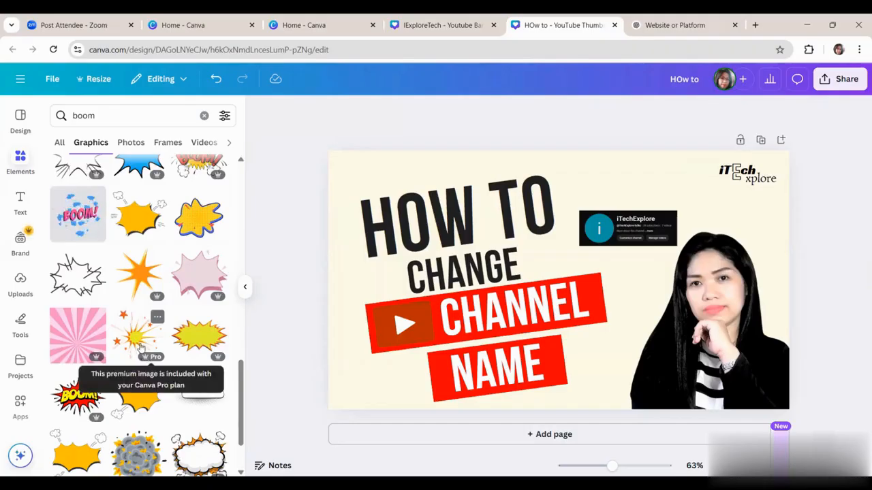
pyautogui.scroll(1, 153, 293)
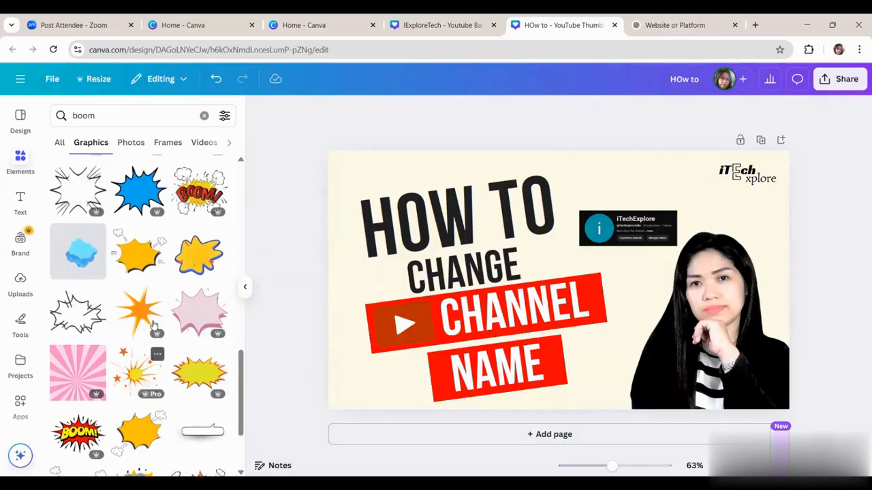
pyautogui.click(144, 275)
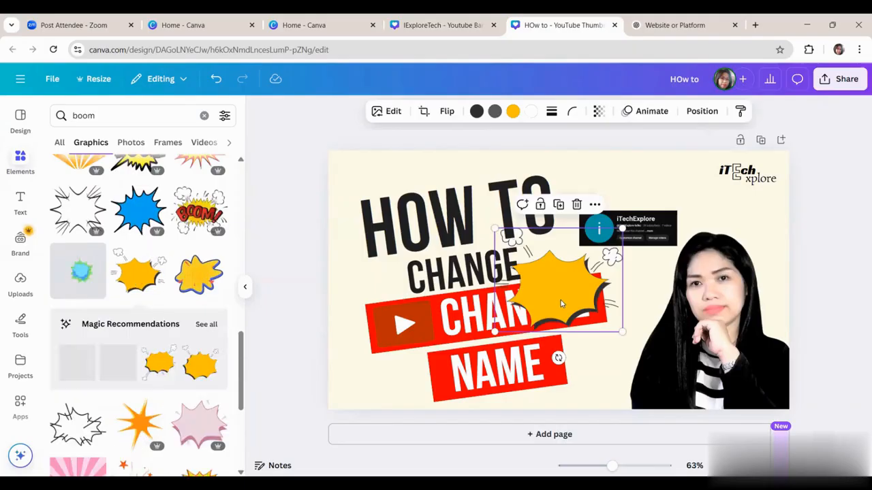
pyautogui.moveTo(560, 304); pyautogui.dragTo(615, 257)
# Step: Try the yellow burst slightly enlarged on the back layer behind the channel screenshot, and delete it
pyautogui.rightClick(605, 265)
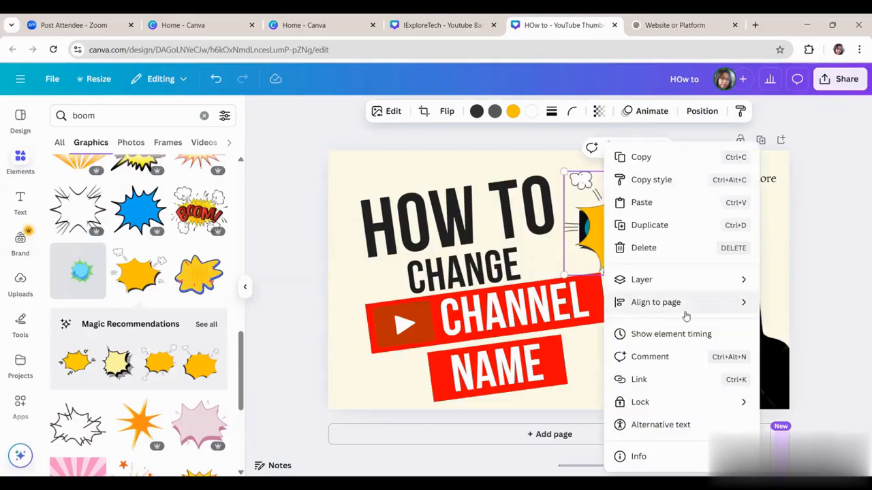
pyautogui.moveTo(688, 288)
pyautogui.click(643, 243)
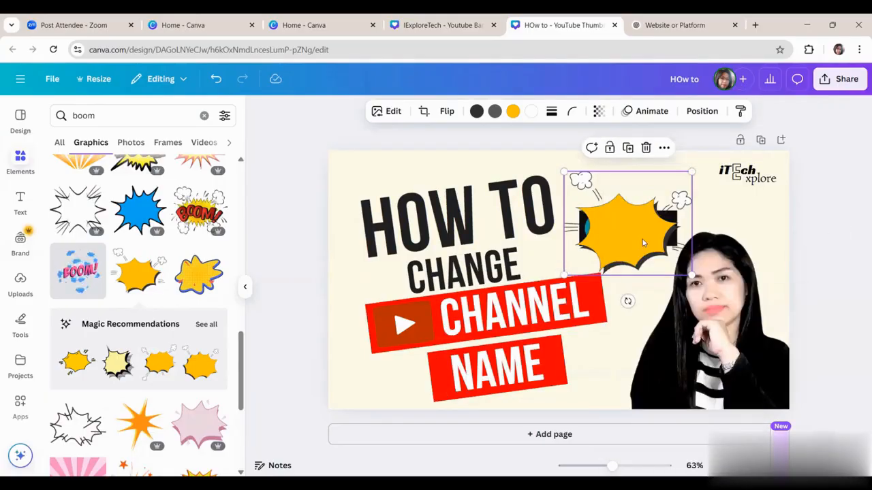
pyautogui.rightClick(631, 234)
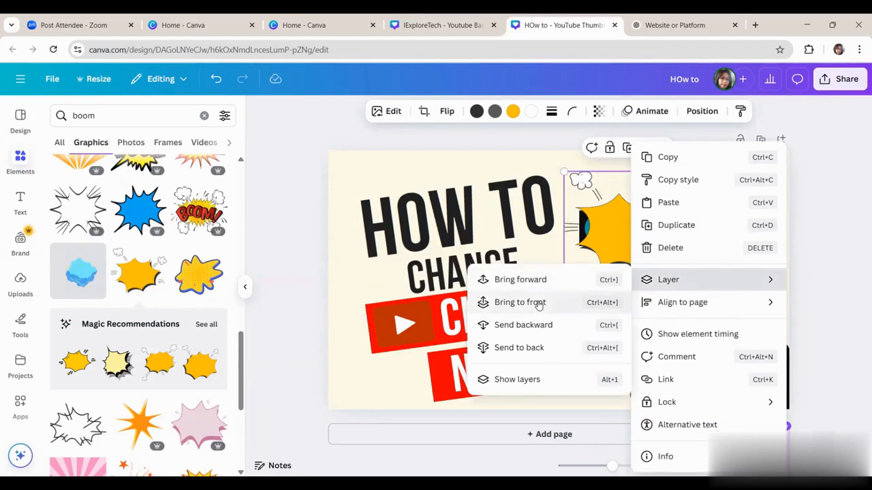
pyautogui.click(511, 346)
pyautogui.moveTo(561, 276); pyautogui.dragTo(553, 279)
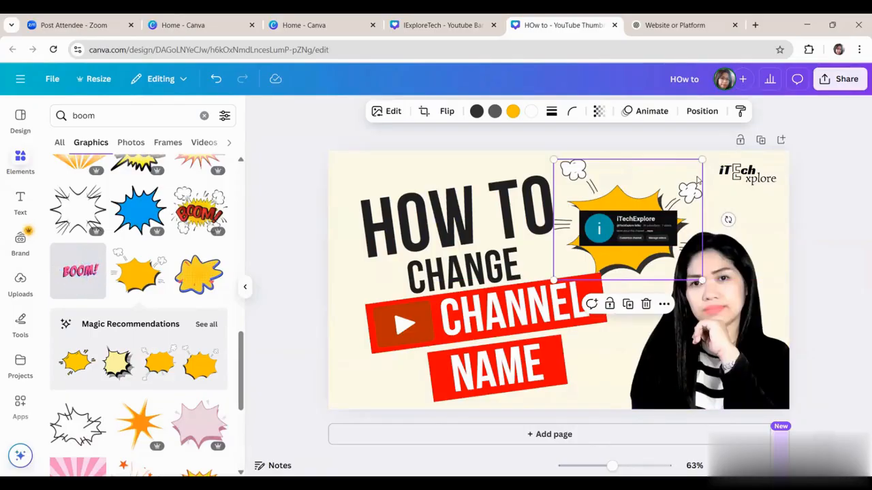
pyautogui.press('Delete')
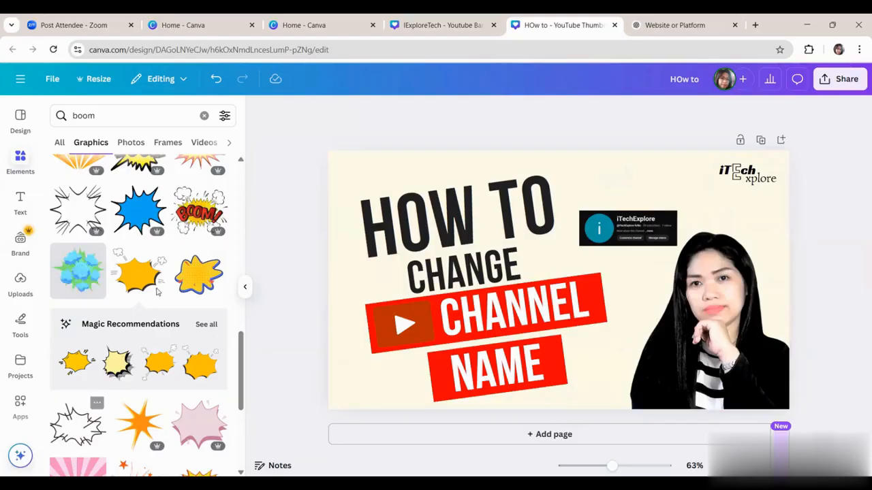
# Step: Add the yellow spiky explosion graphic with orange stars and place it over the channel screenshot
pyautogui.scroll(2, 139, 307)
pyautogui.scroll(-4, 139, 306)
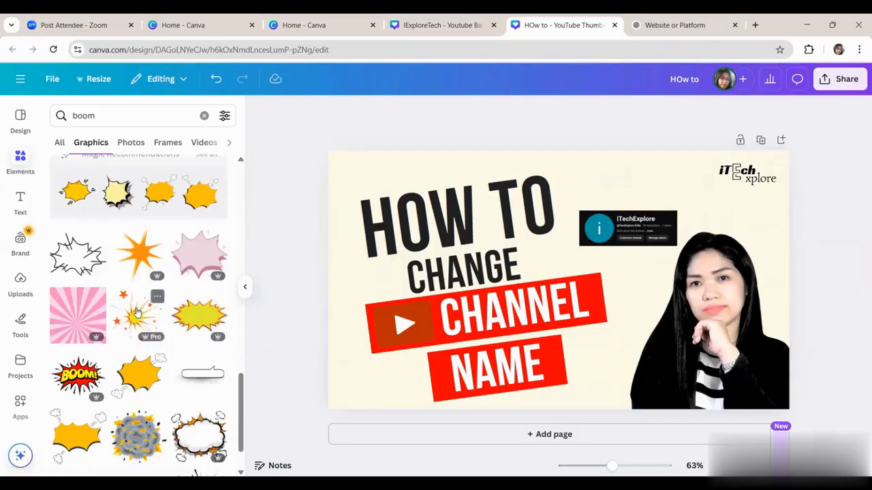
pyautogui.click(141, 331)
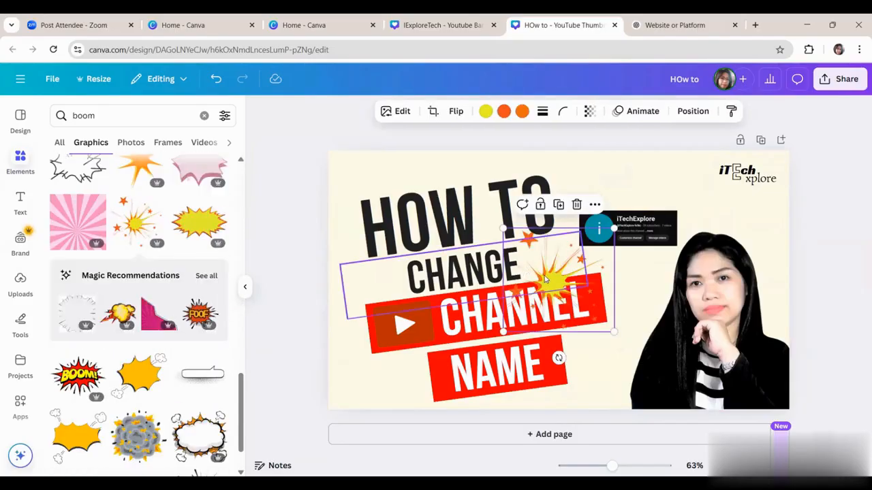
pyautogui.moveTo(550, 279); pyautogui.dragTo(625, 227)
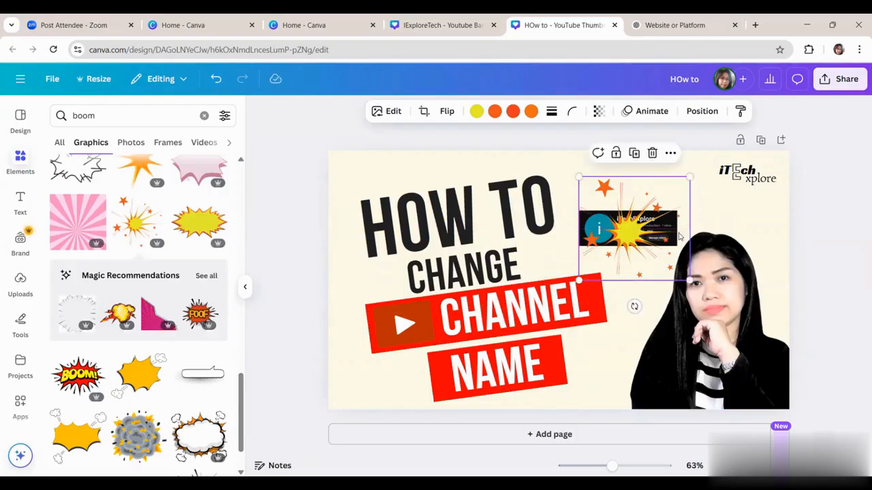
# Step: Send the starry explosion graphic to the back layer, behind the channel screenshot
pyautogui.rightClick(635, 231)
pyautogui.press('Escape')
pyautogui.click(670, 154)
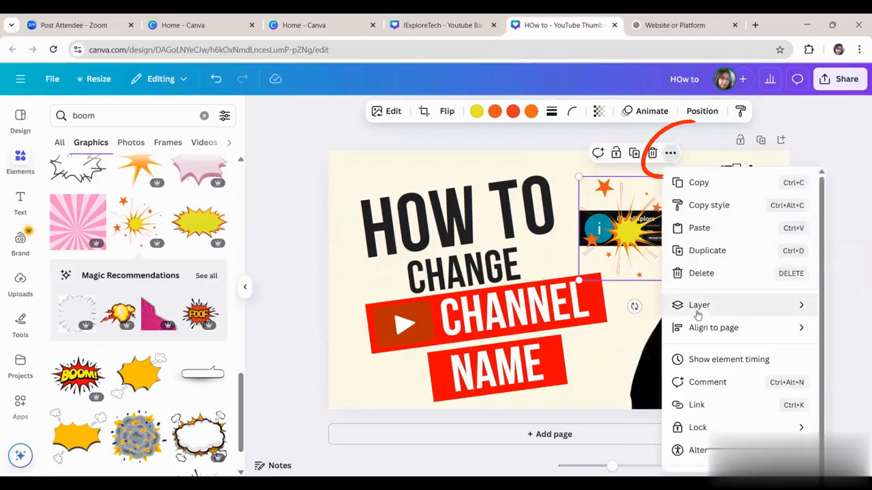
pyautogui.moveTo(698, 306)
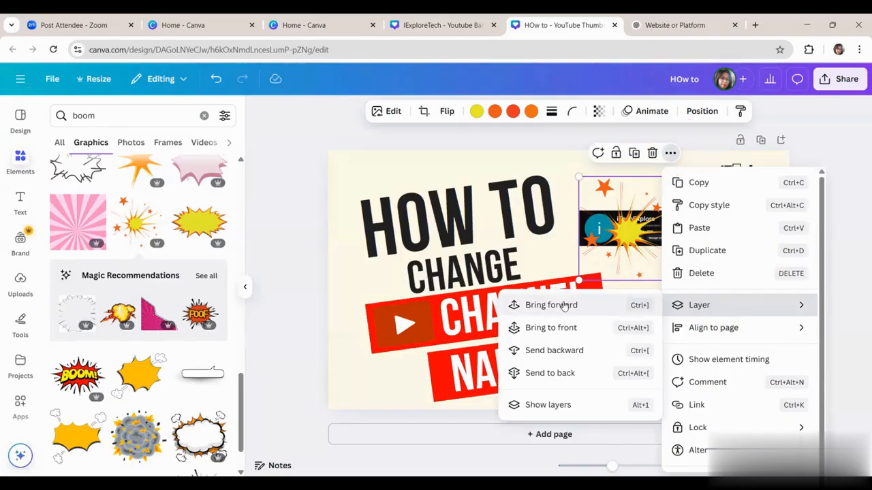
pyautogui.click(559, 374)
# Step: Enlarge the starry explosion to about 351 by 329 and shift it slightly toward the "HOW TO" text
pyautogui.moveTo(690, 176); pyautogui.dragTo(704, 162)
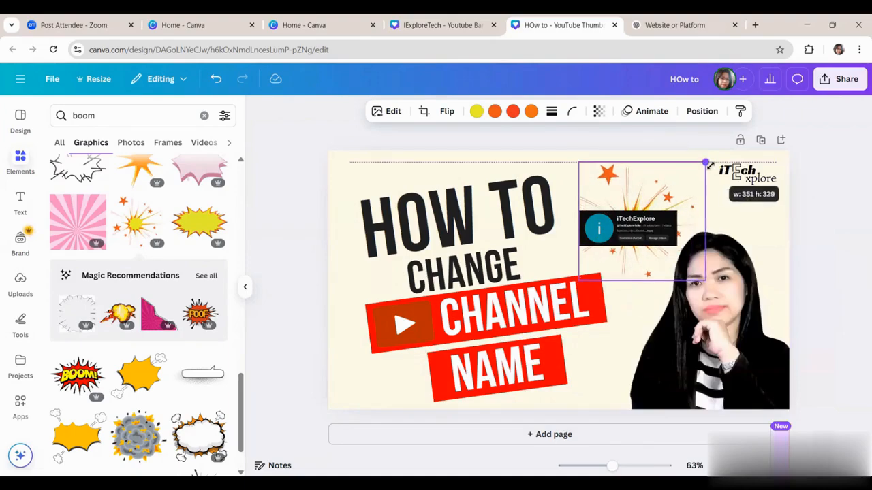
pyautogui.moveTo(631, 202); pyautogui.dragTo(608, 203)
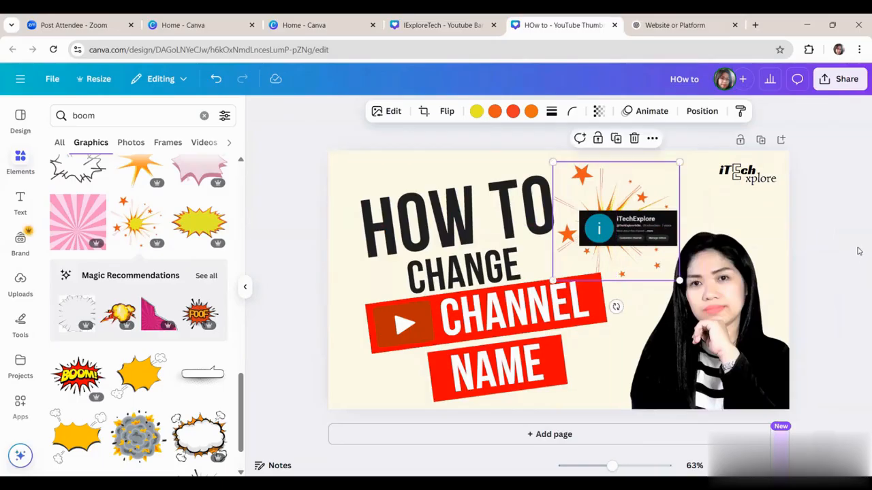
pyautogui.click(860, 253)
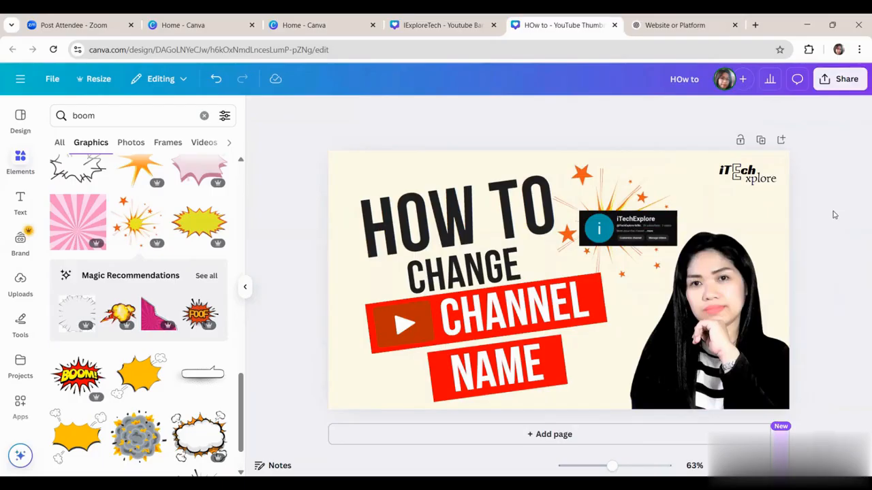
# Step: Download the finished thumbnail as a PNG at size 1 (1,280 × 720 px)
pyautogui.click(823, 80)
pyautogui.click(666, 317)
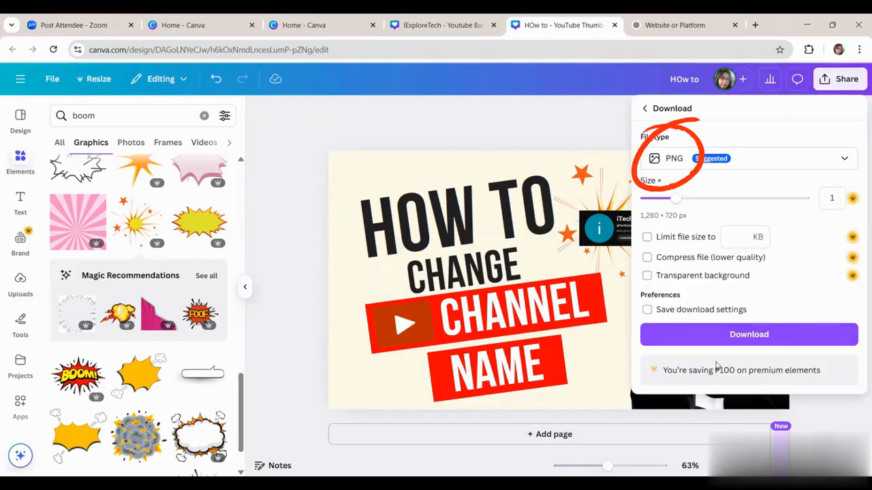
pyautogui.click(775, 336)
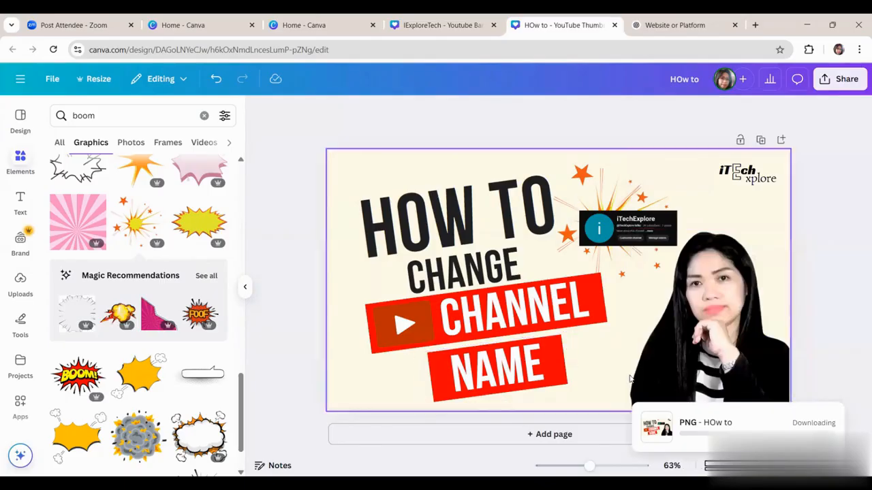